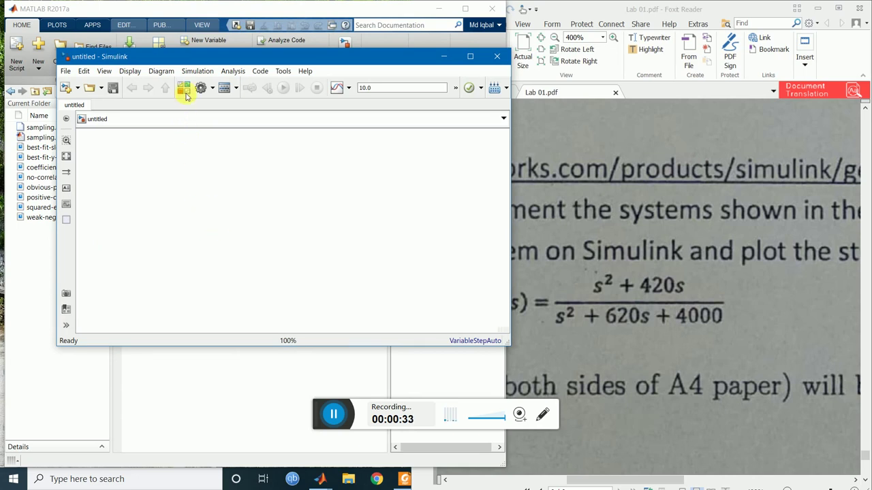
# - Try adding a Step block to the empty model from the library's Sources group, and delete that block again
pyautogui.click(183, 91)
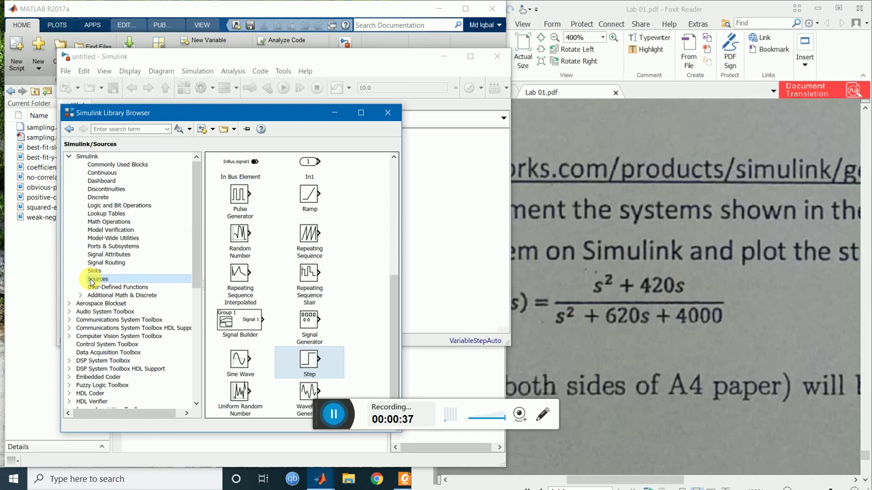
pyautogui.rightClick(308, 363)
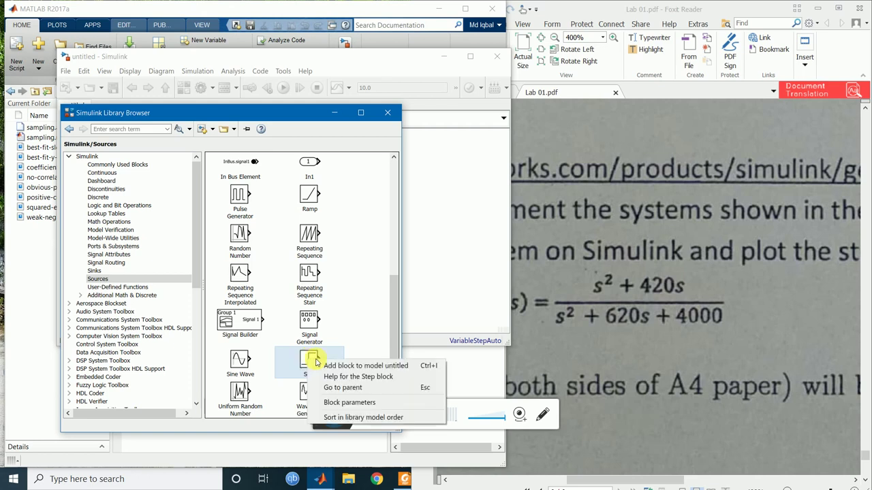
pyautogui.click(353, 368)
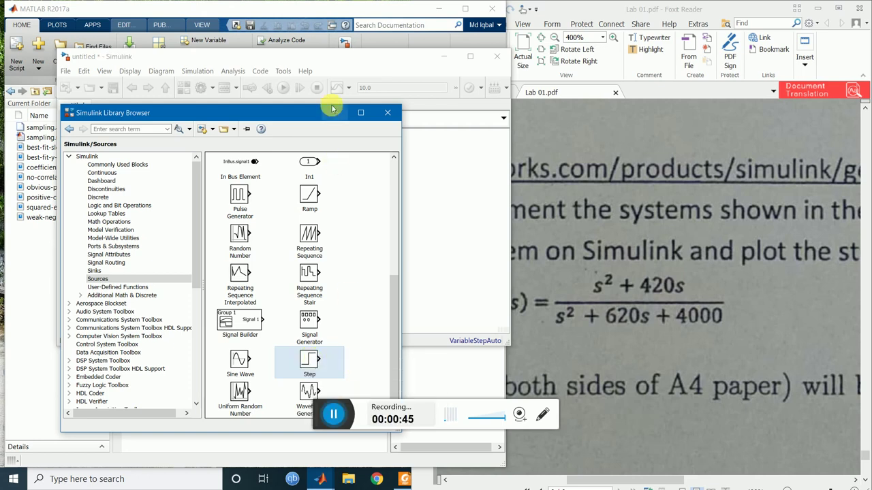
pyautogui.moveTo(294, 119); pyautogui.dragTo(223, 305)
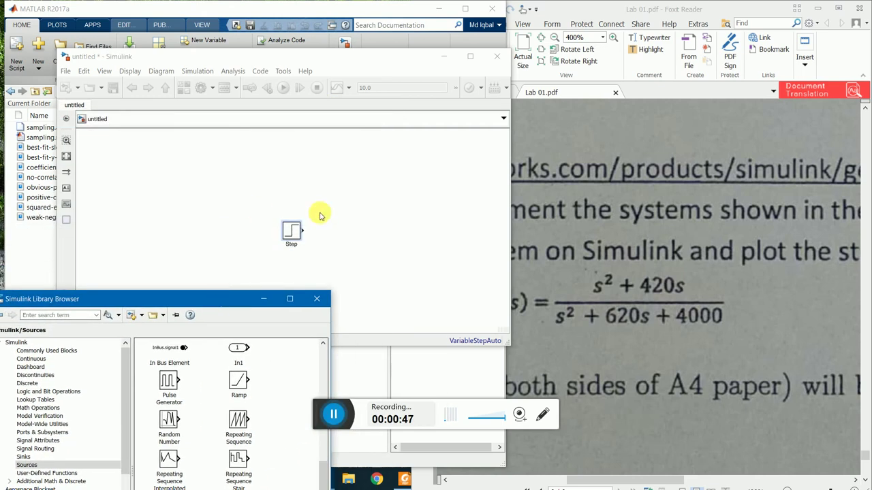
pyautogui.click(317, 298)
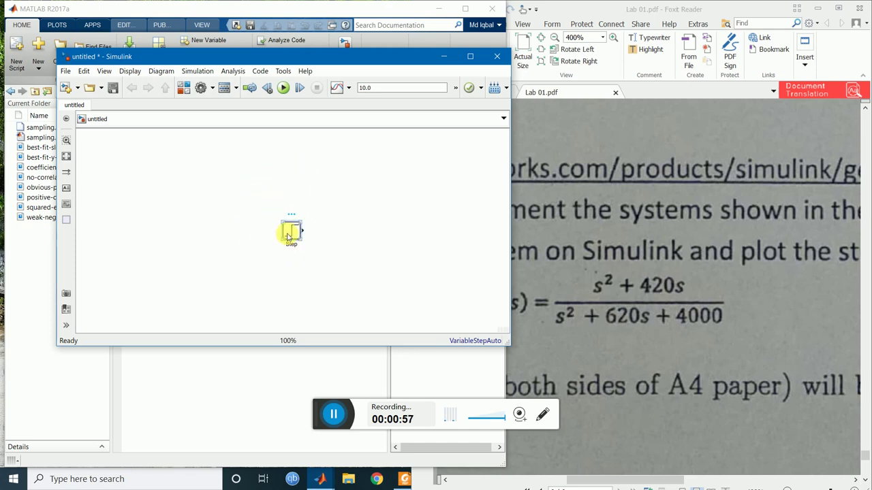
pyautogui.press('Delete')
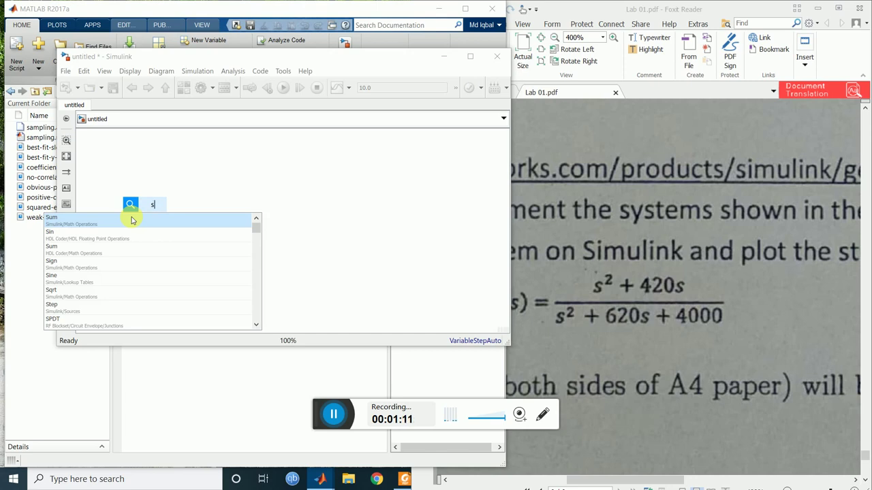
# - Insert a Step block into the model by searching for "step" on the canvas, and place it at the start of the diagram
pyautogui.write('tep')
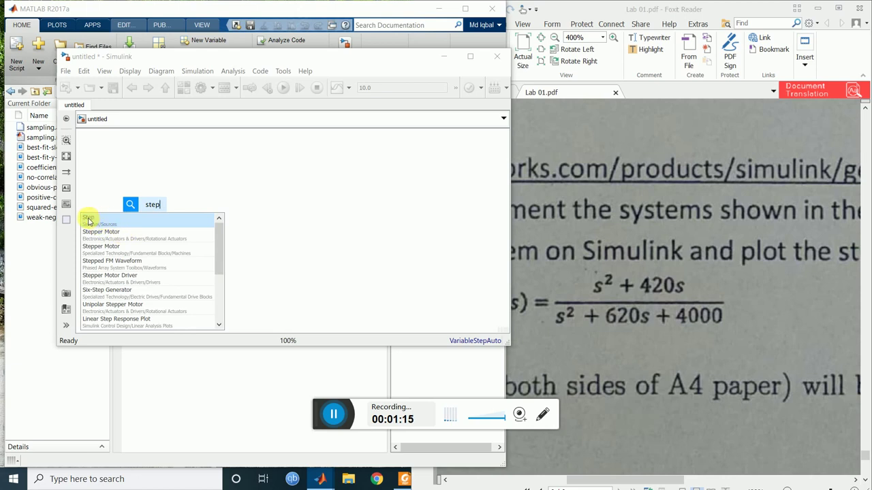
pyautogui.click(107, 225)
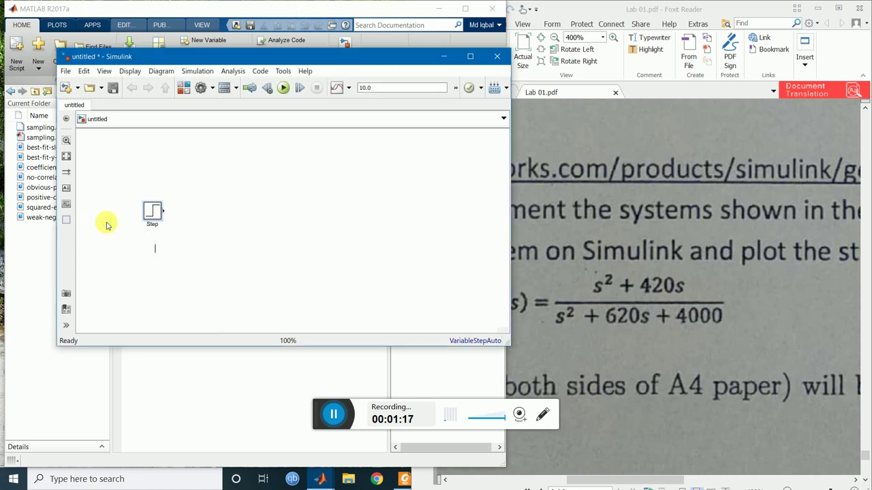
pyautogui.moveTo(151, 210); pyautogui.dragTo(146, 219)
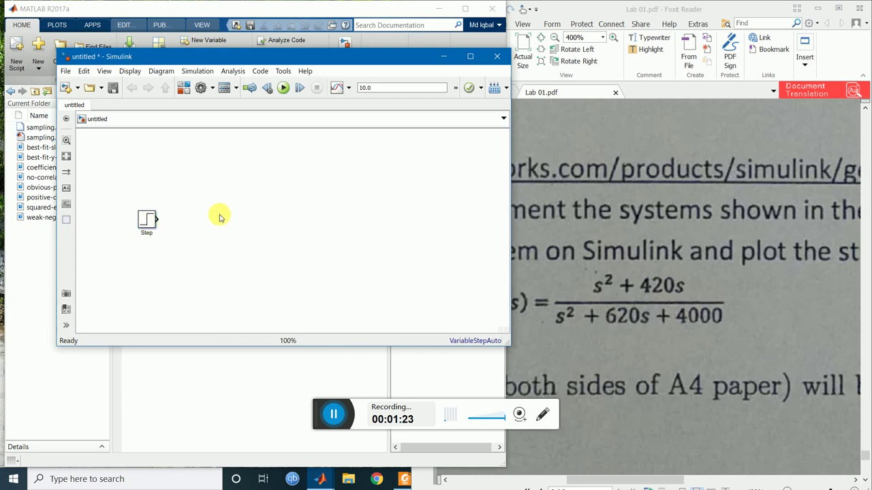
# - Insert a Transfer Fcn block by searching for "transfer fcn" on the canvas, and align it with the Step block's output
pyautogui.doubleClick(219, 217)
pyautogui.write('transfer')
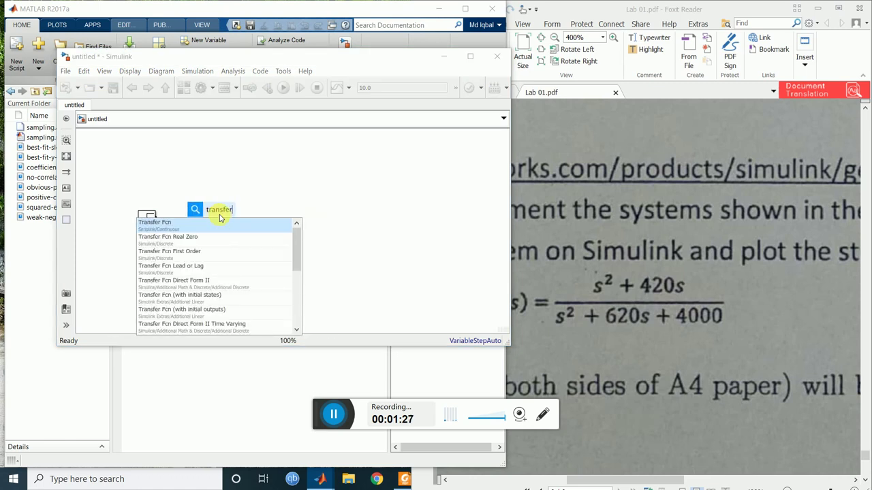
pyautogui.write(' fcn')
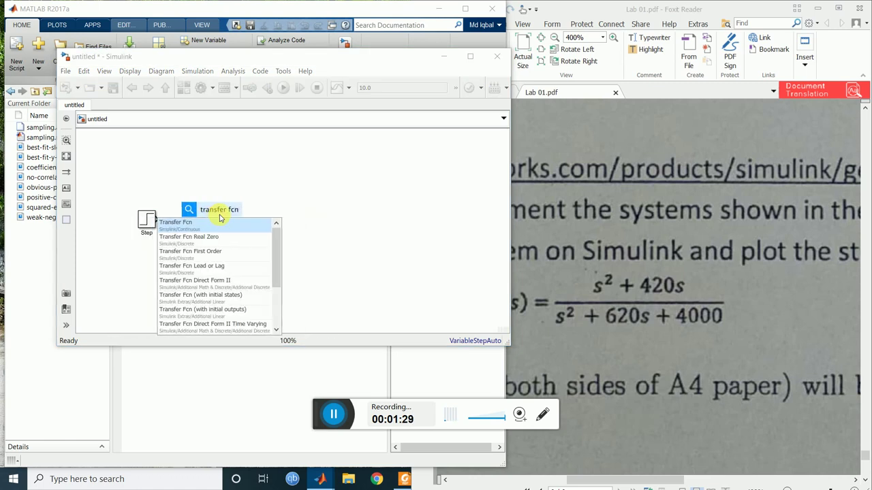
pyautogui.click(218, 222)
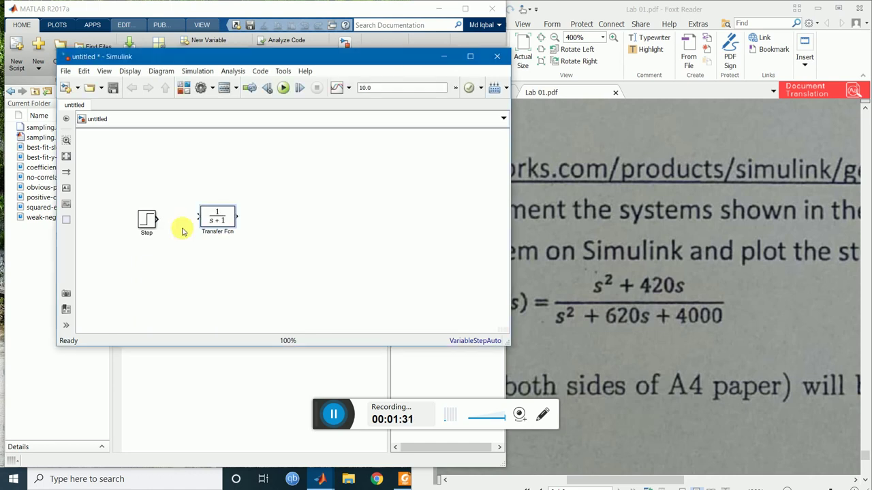
pyautogui.moveTo(218, 222); pyautogui.dragTo(242, 223)
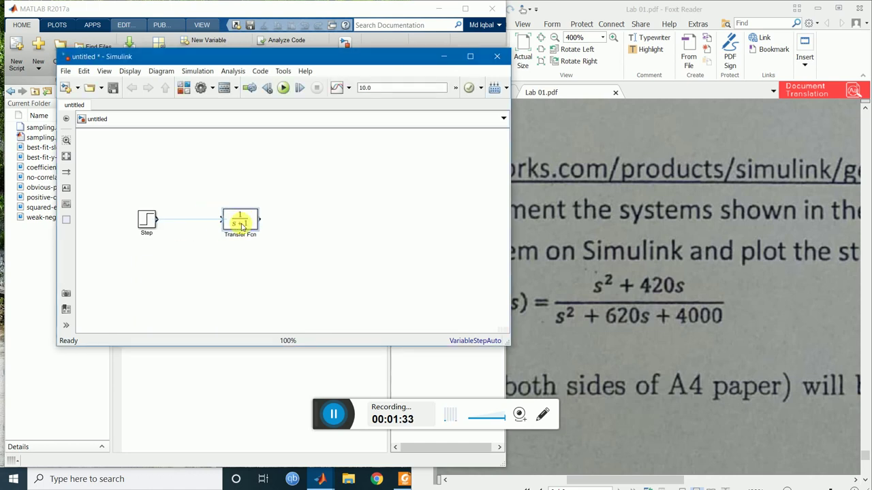
# - Insert a Scope block after the Transfer Fcn block and connect Step, Transfer Fcn and Scope in series
pyautogui.doubleClick(334, 223)
pyautogui.write('s')
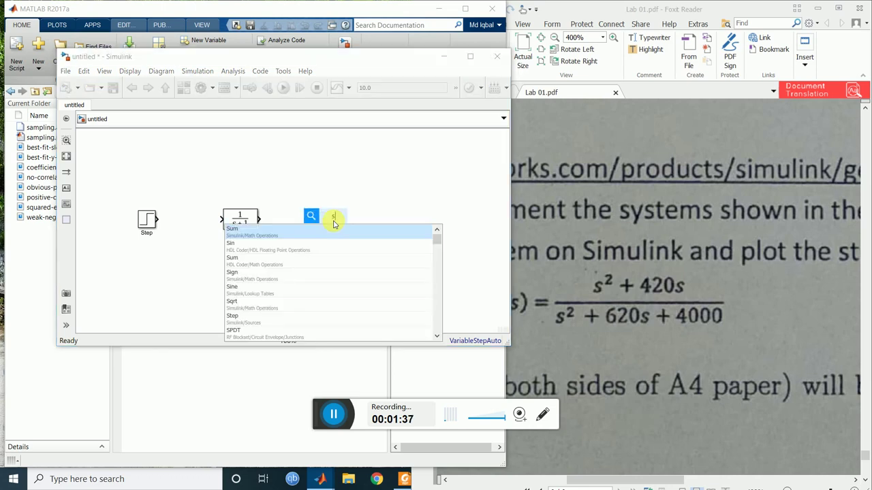
pyautogui.write('cop')
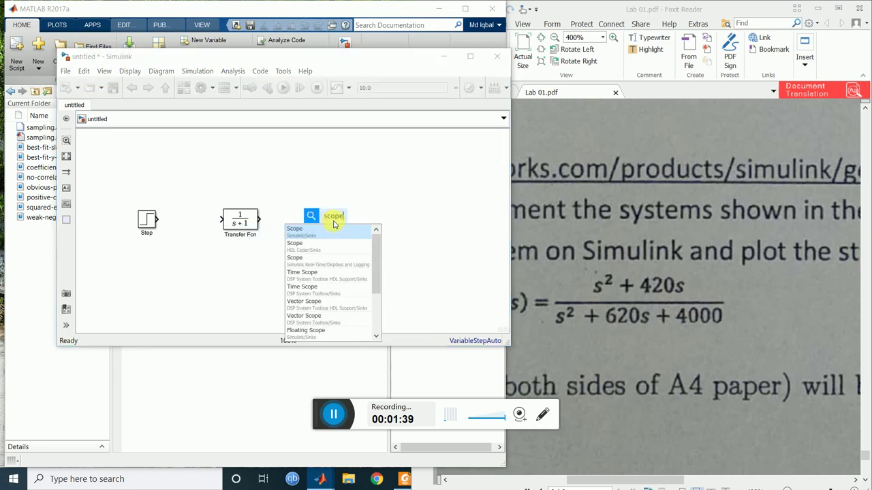
pyautogui.write('e')
pyautogui.press('Return')
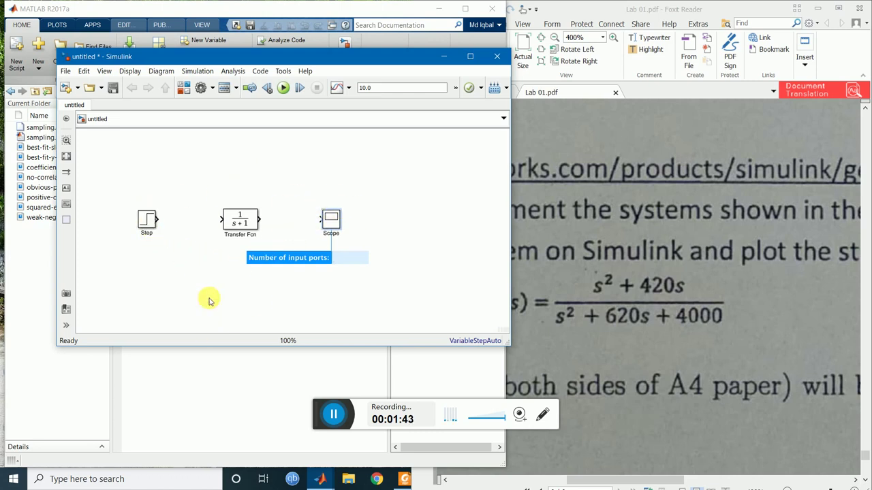
pyautogui.click(221, 268)
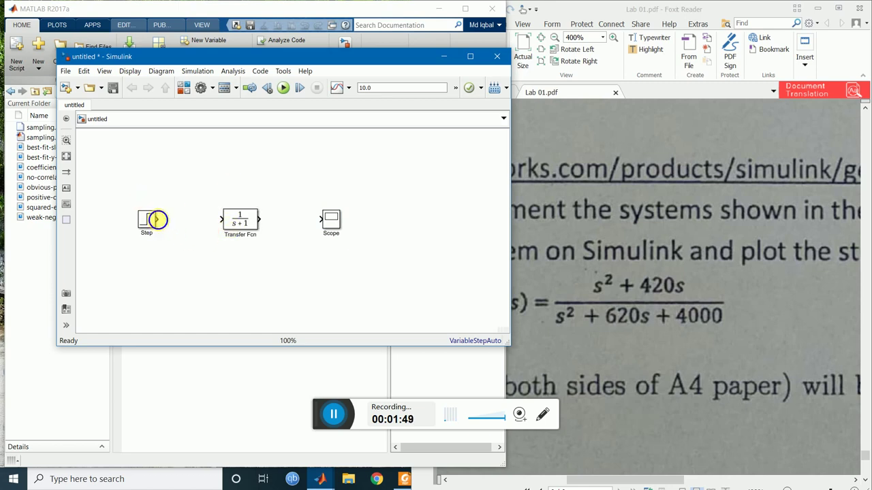
pyautogui.moveTo(156, 218); pyautogui.dragTo(327, 218)
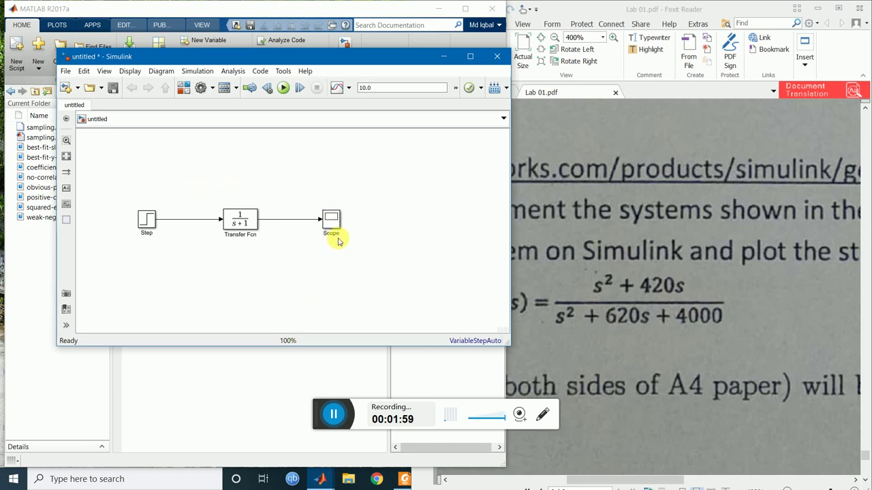
# - Set the simulation stop time to 30 and review the Step block's parameters
pyautogui.click(406, 91)
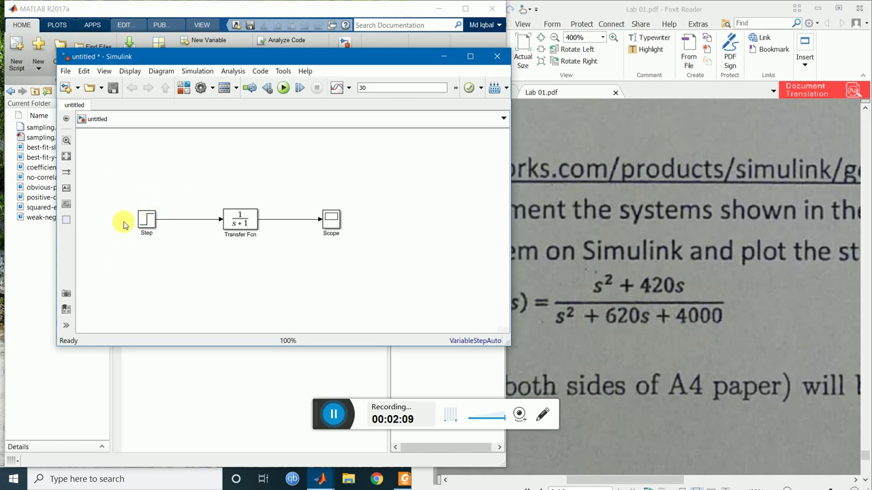
pyautogui.doubleClick(144, 220)
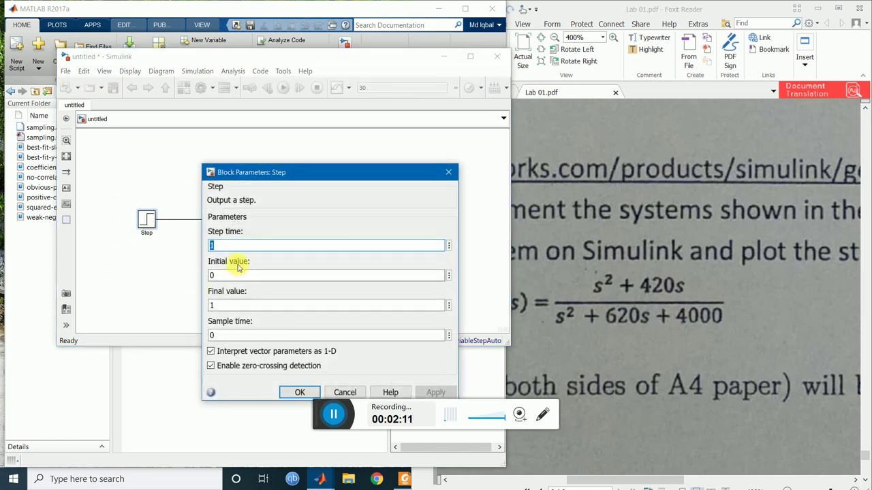
pyautogui.click(293, 391)
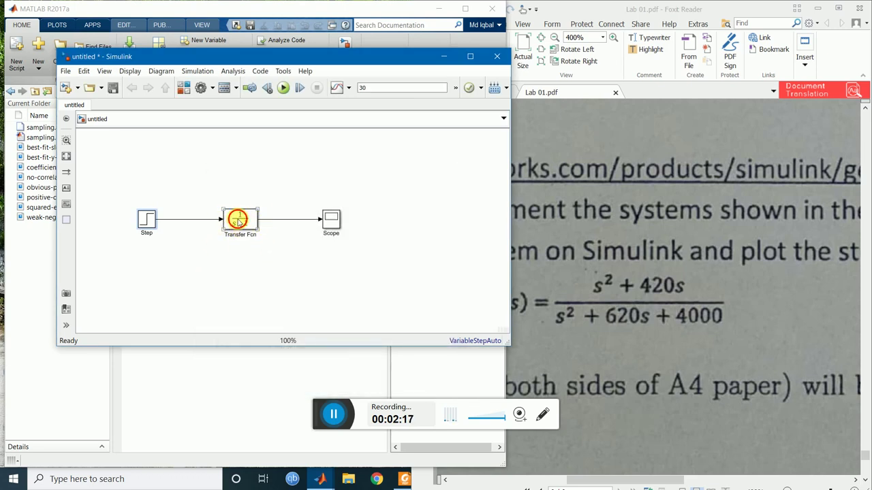
# - Set the Transfer Fcn block's numerator coefficients to [1 420 0], following the T(s) equation in the lab PDF
pyautogui.doubleClick(237, 217)
pyautogui.moveTo(387, 152); pyautogui.dragTo(150, 99)
pyautogui.click(621, 294)
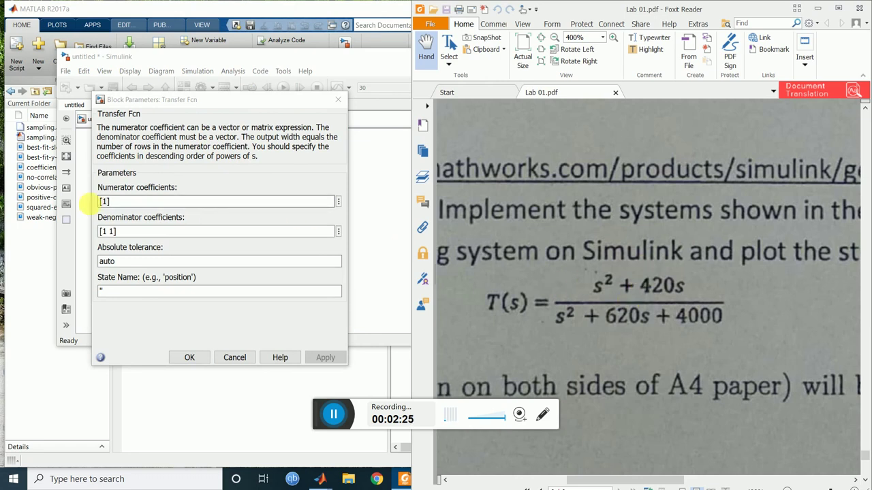
pyautogui.click(103, 201)
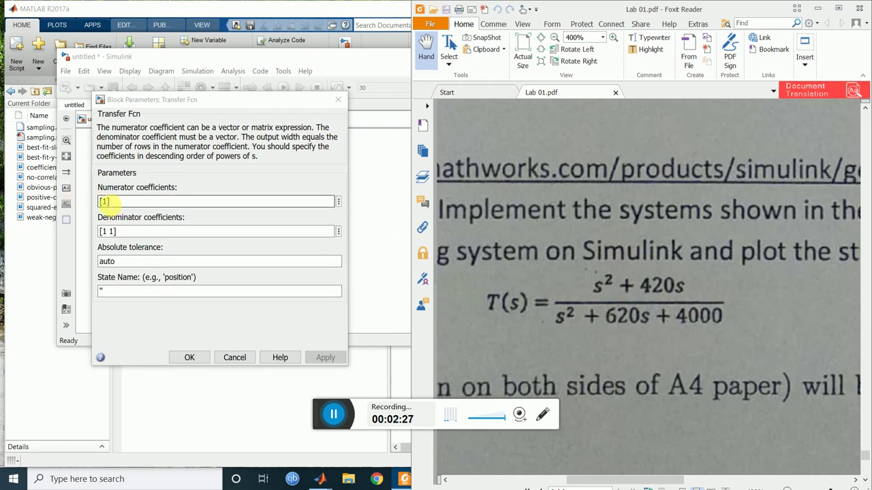
pyautogui.doubleClick(104, 201)
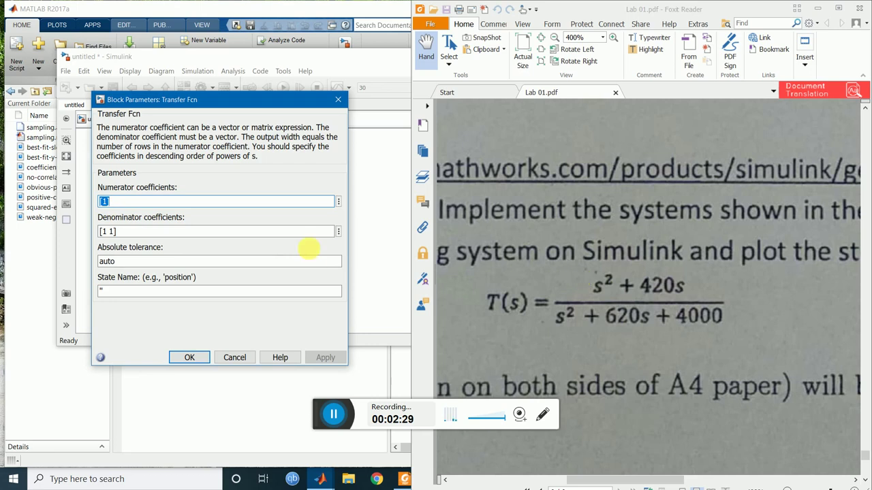
pyautogui.click(109, 202)
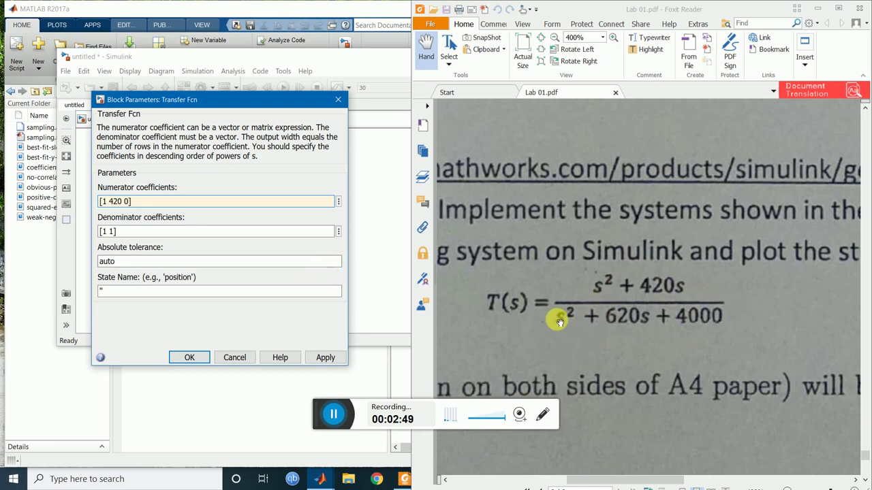
# - Set the Transfer Fcn block's denominator coefficients to [1 620 4000] and apply the block parameters
pyautogui.click(109, 232)
pyautogui.doubleClick(109, 232)
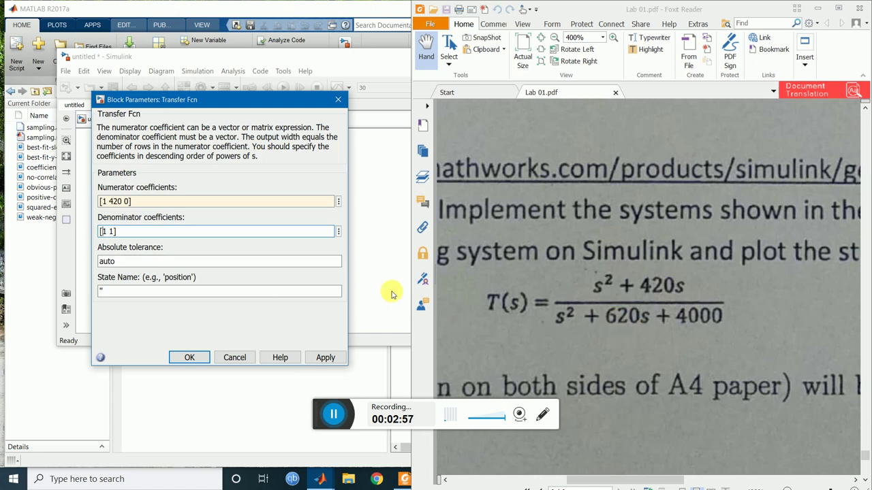
pyautogui.press('BackSpace')
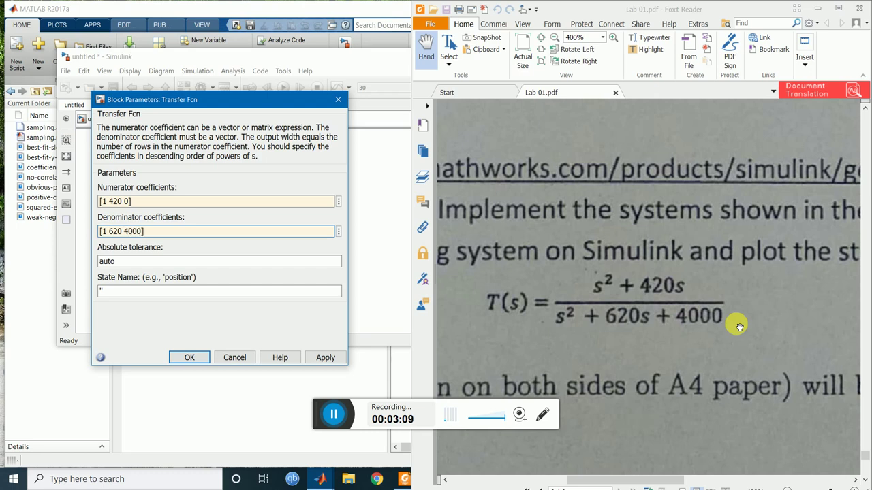
pyautogui.click(189, 358)
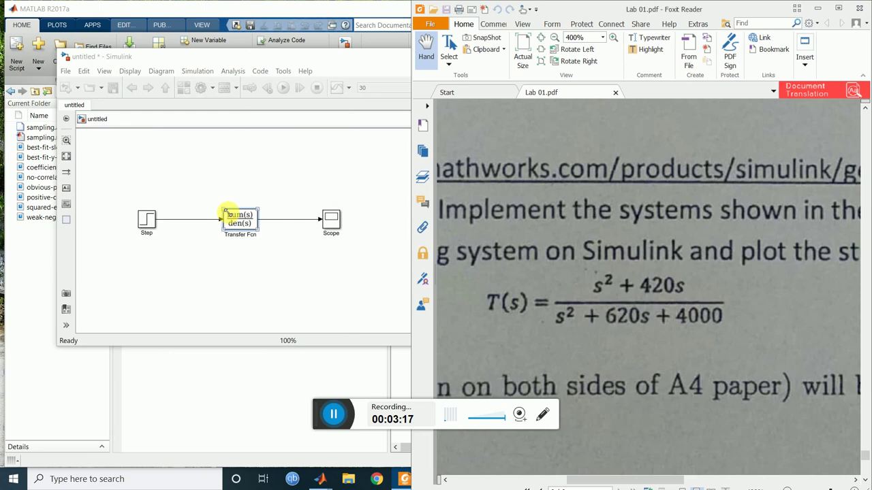
# - Enlarge the Transfer Fcn block at two opposite corners so that it displays its full expression
pyautogui.click(229, 213)
pyautogui.moveTo(224, 210); pyautogui.dragTo(199, 205)
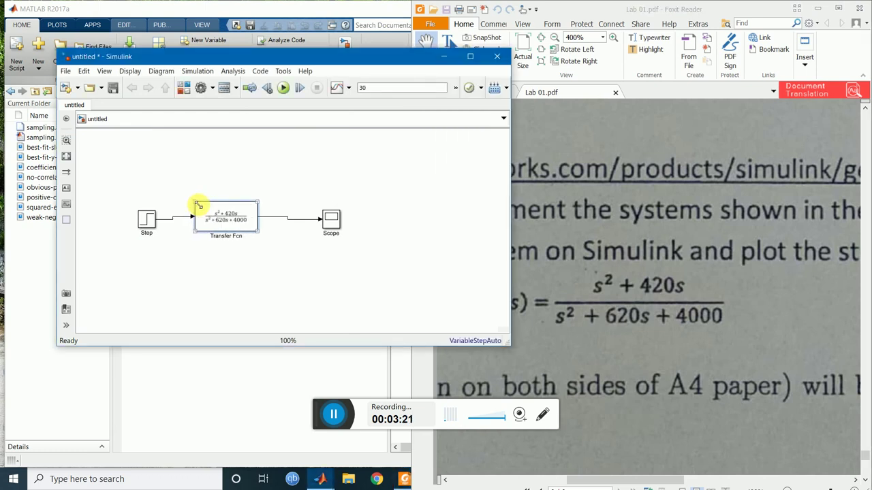
pyautogui.moveTo(258, 232); pyautogui.dragTo(280, 244)
pyautogui.click(437, 158)
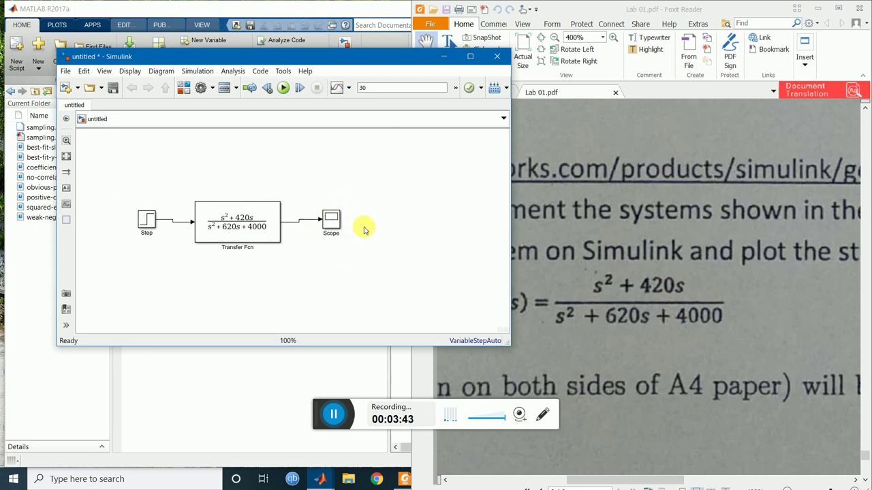
# - Configure the model's solver as Fixed-step with a fixed-step size of 1e-3
pyautogui.click(212, 88)
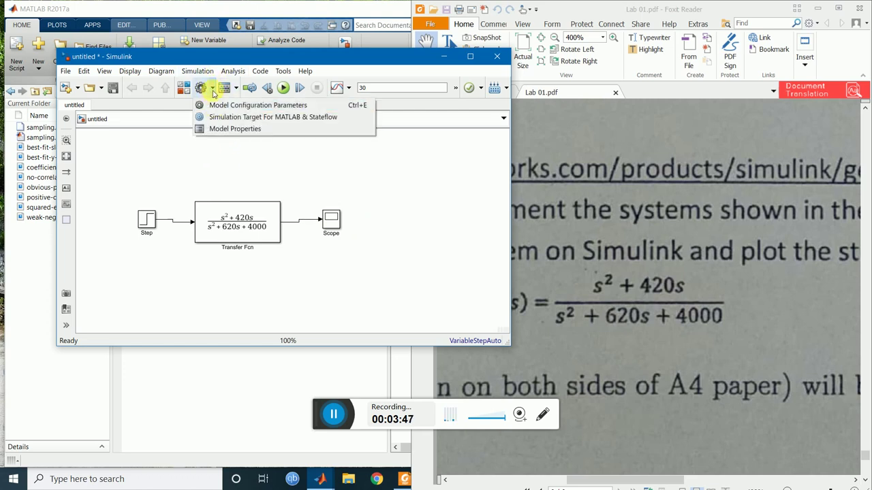
pyautogui.click(247, 108)
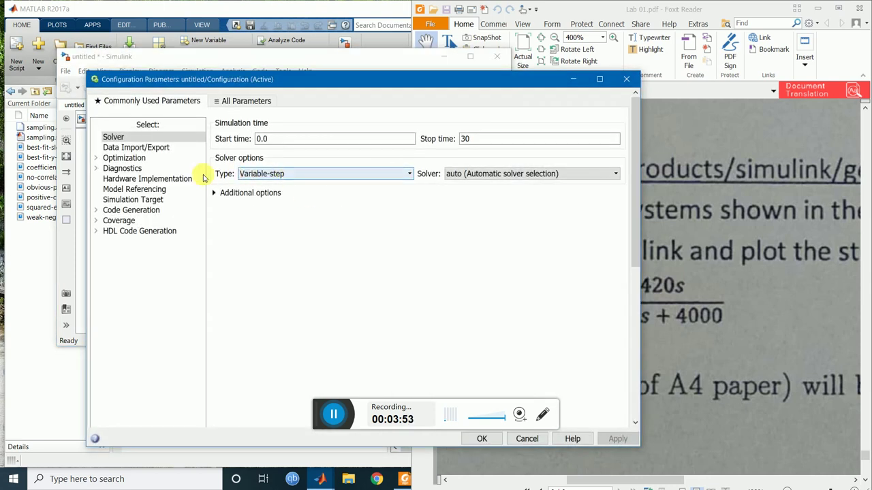
pyautogui.click(325, 181)
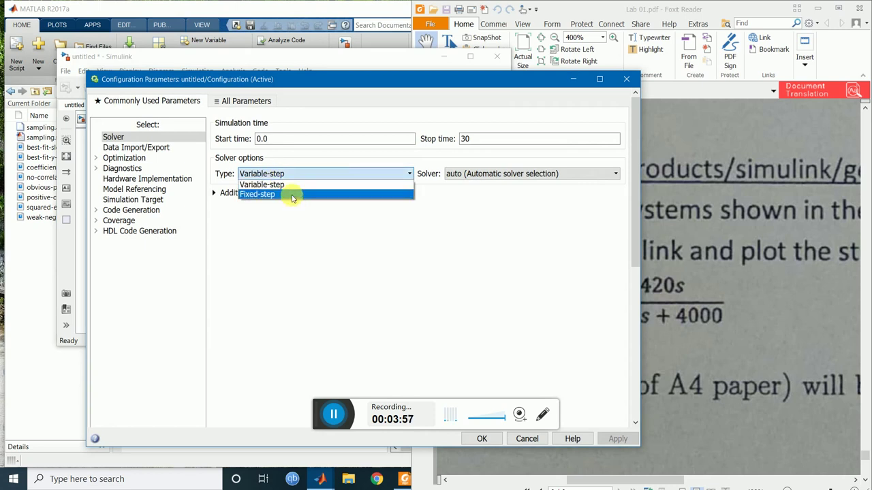
pyautogui.click(291, 197)
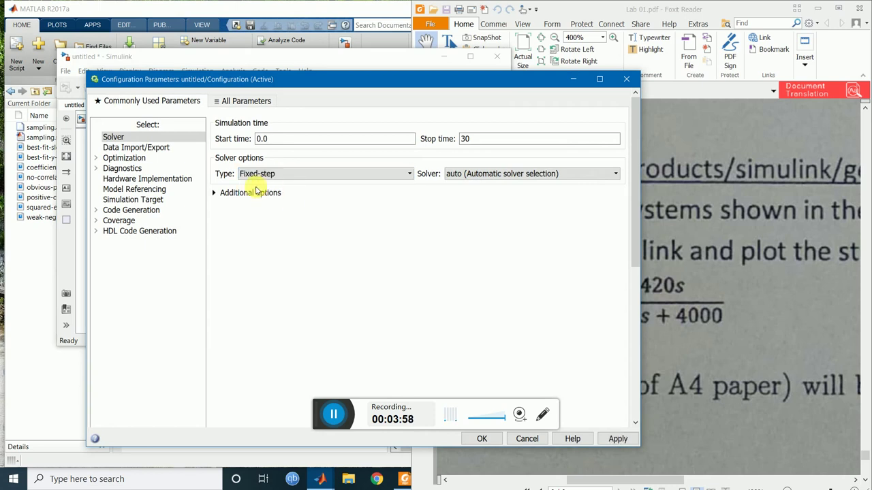
pyautogui.click(215, 194)
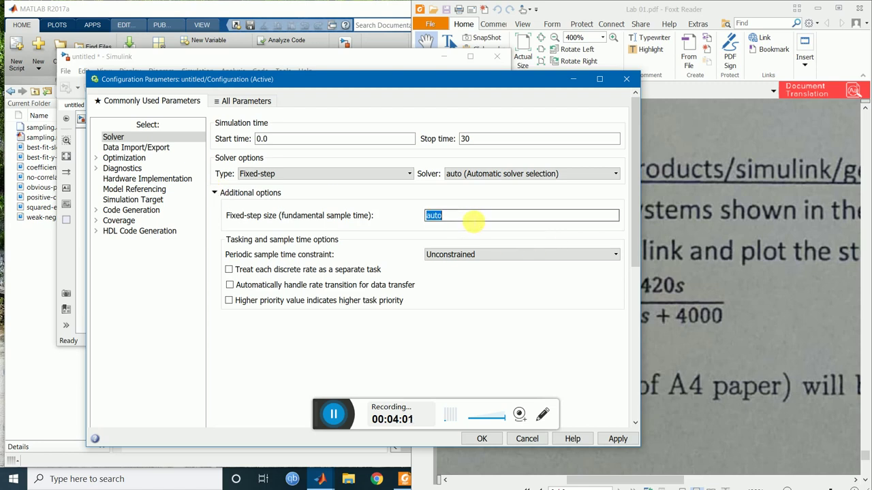
pyautogui.press('BackSpace')
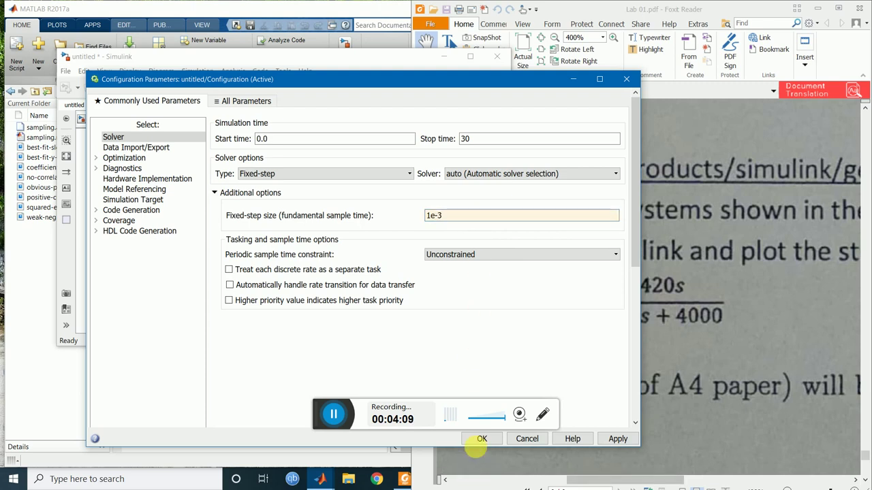
pyautogui.click(480, 440)
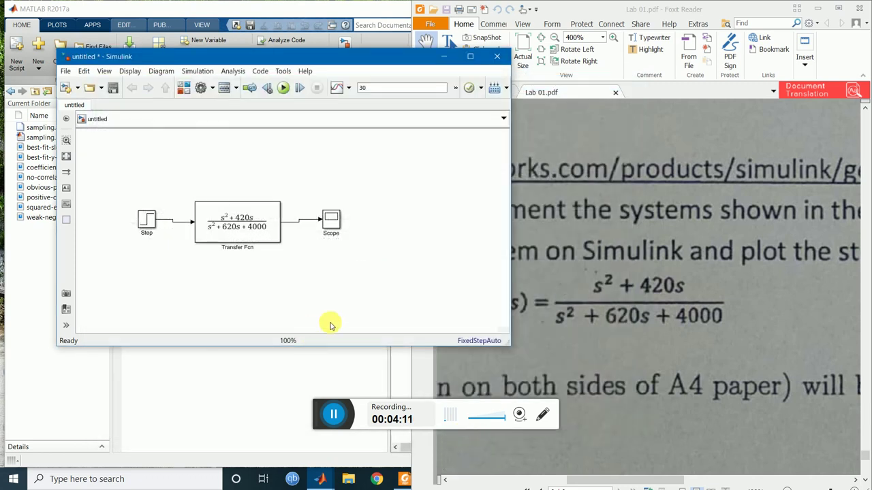
# - Run the simulation and examine the step response in the Scope window, closing it when finished
pyautogui.click(285, 91)
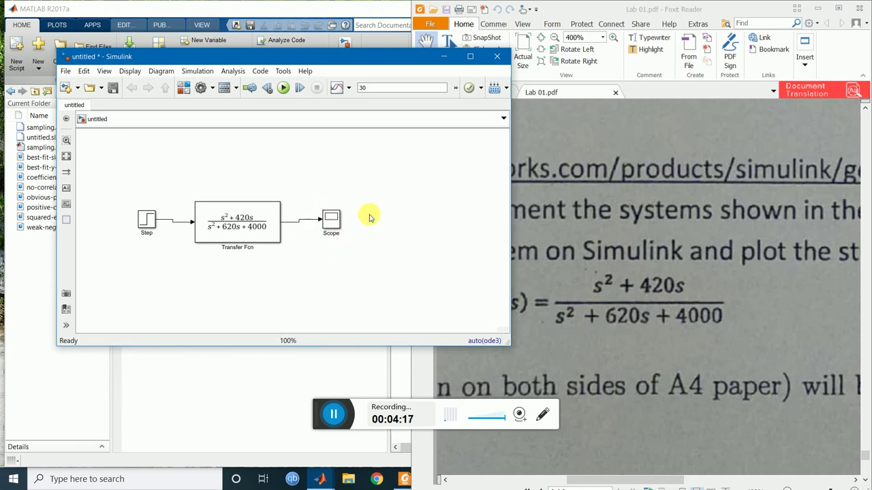
pyautogui.click(330, 220)
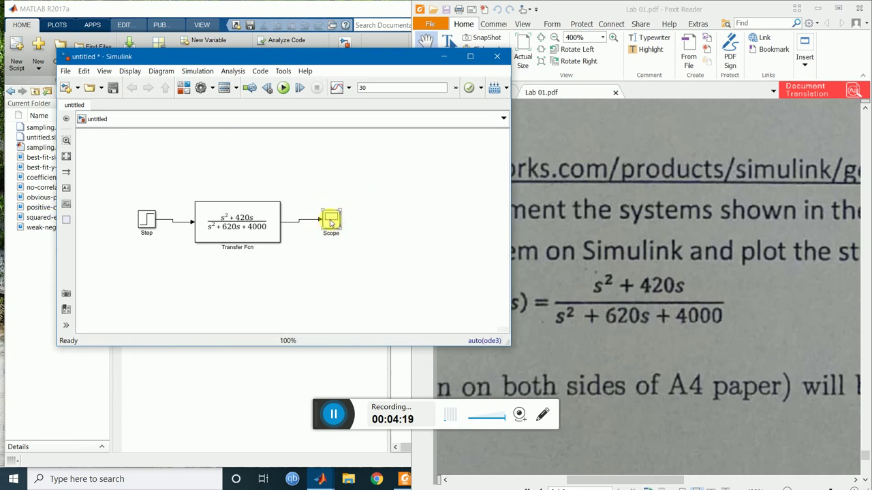
pyautogui.doubleClick(330, 221)
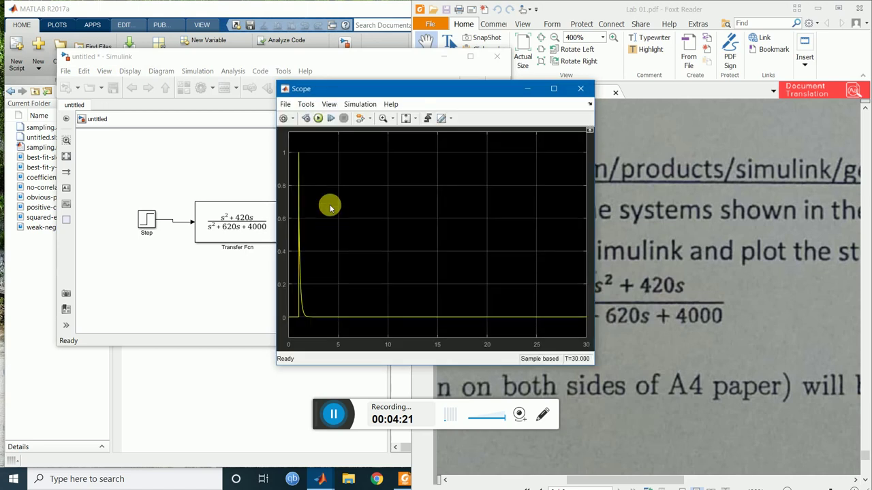
pyautogui.moveTo(419, 95); pyautogui.dragTo(548, 65)
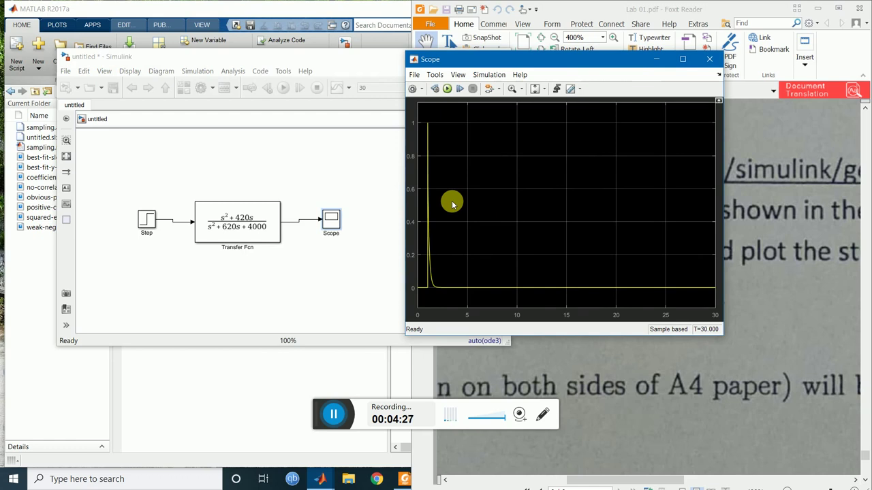
pyautogui.click(709, 58)
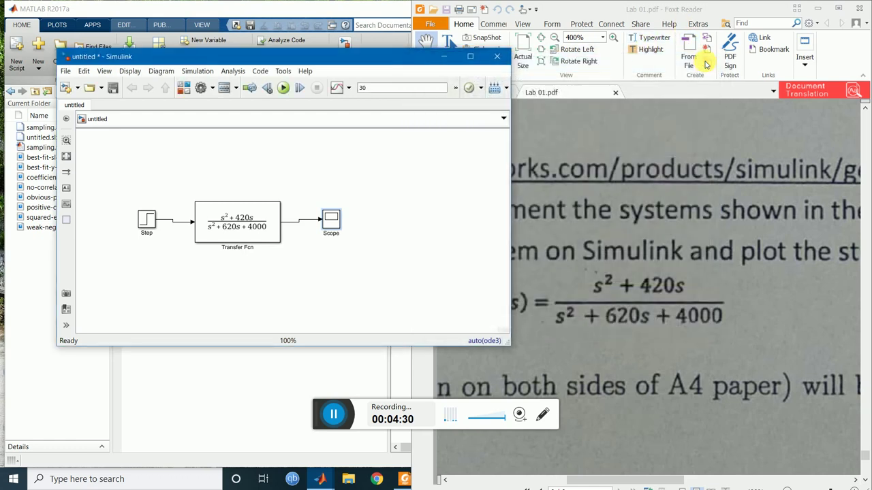
pyautogui.click(173, 221)
pyautogui.moveTo(169, 232); pyautogui.dragTo(308, 192)
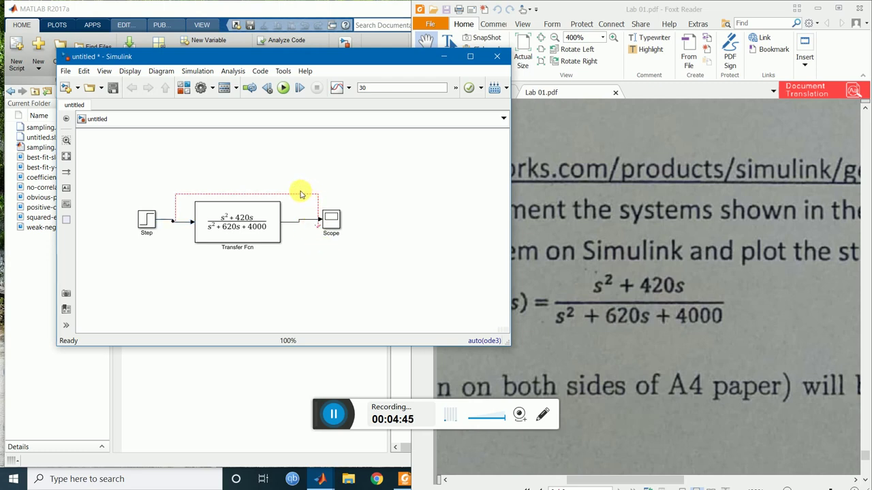
pyautogui.press('Delete')
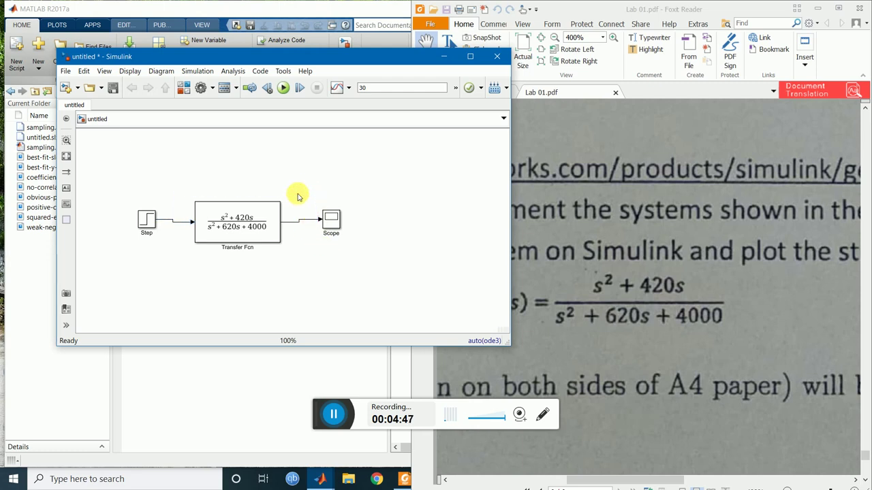
# - Branch the Step block's signal to a second Scope input and route the line higher above the Transfer Fcn block
pyautogui.moveTo(172, 218); pyautogui.dragTo(330, 218)
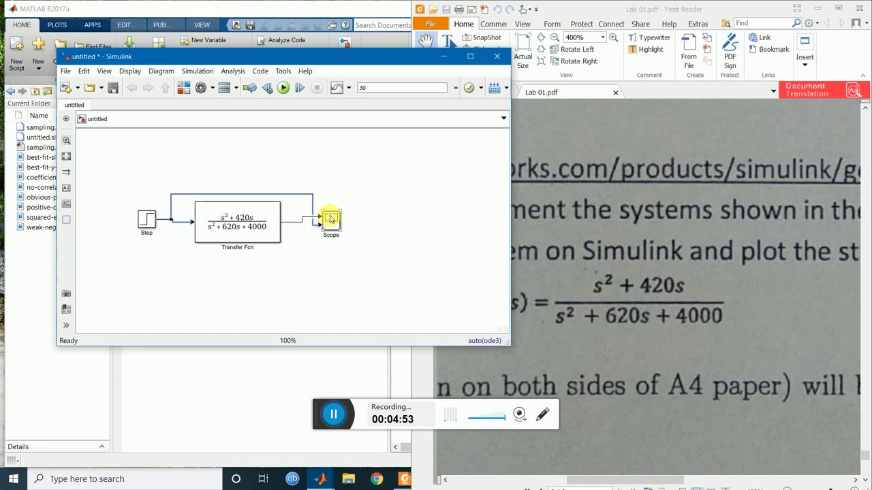
pyautogui.click(363, 211)
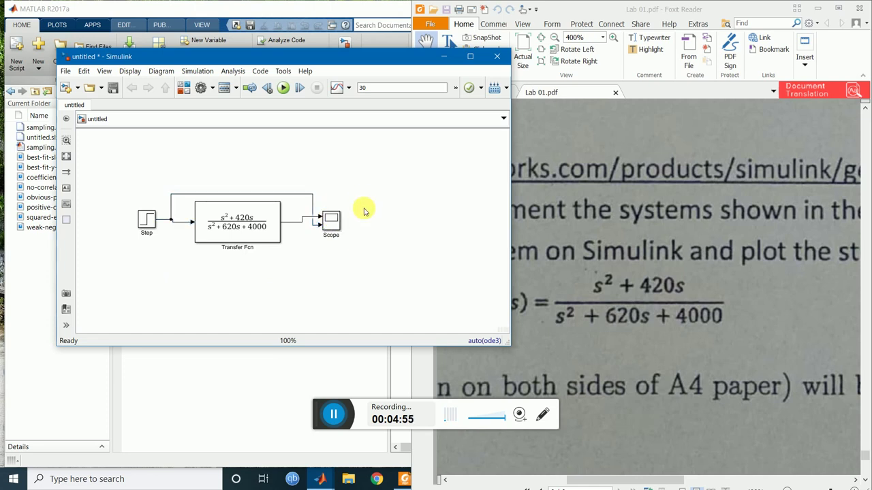
pyautogui.moveTo(256, 194); pyautogui.dragTo(249, 171)
pyautogui.click(346, 197)
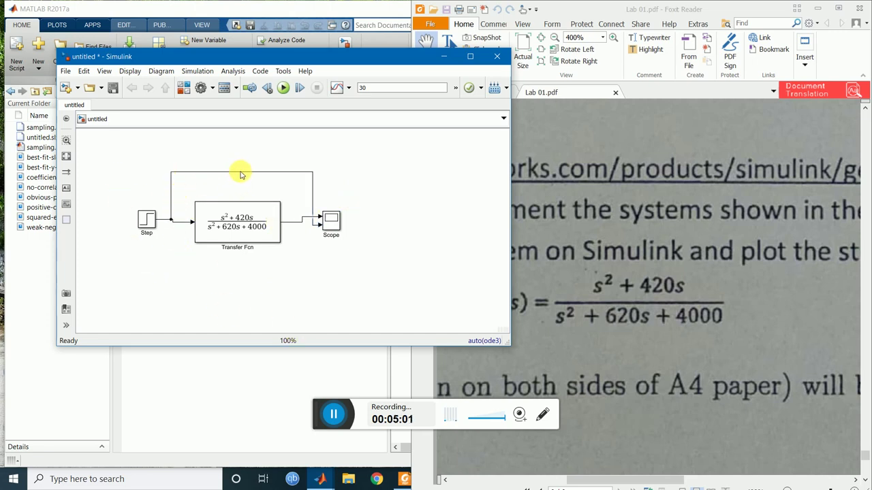
pyautogui.click(147, 221)
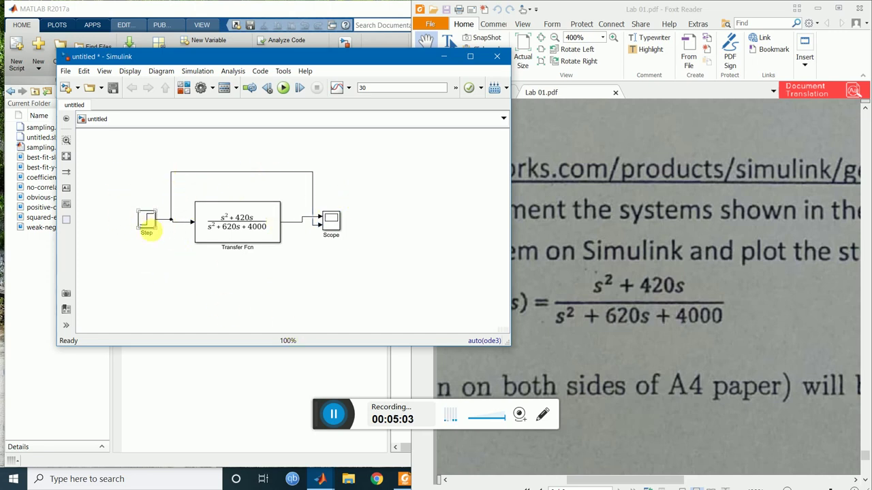
pyautogui.click(201, 228)
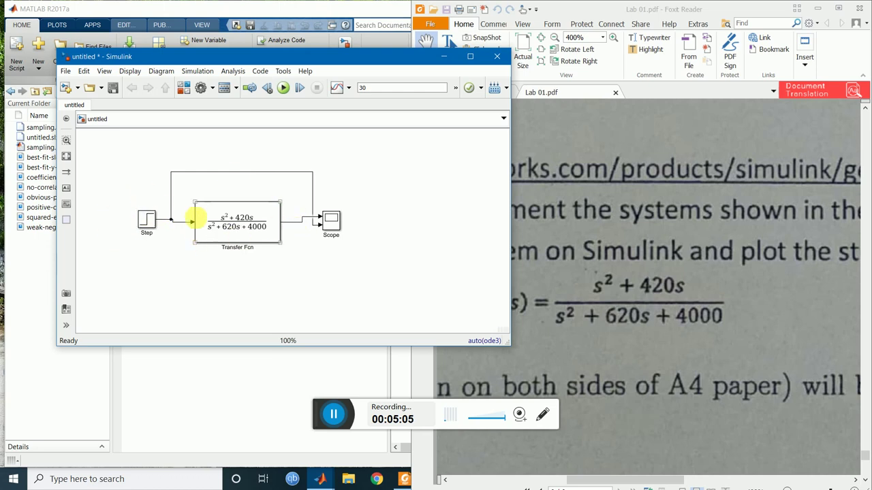
pyautogui.click(295, 225)
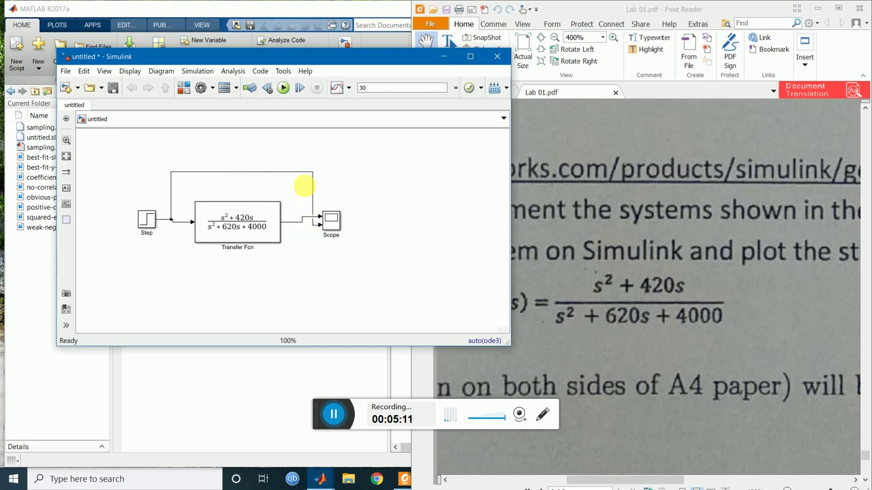
# - Label the branch line from Step to Scope "input" and the line from Transfer Fcn to Scope "output"
pyautogui.click(248, 173)
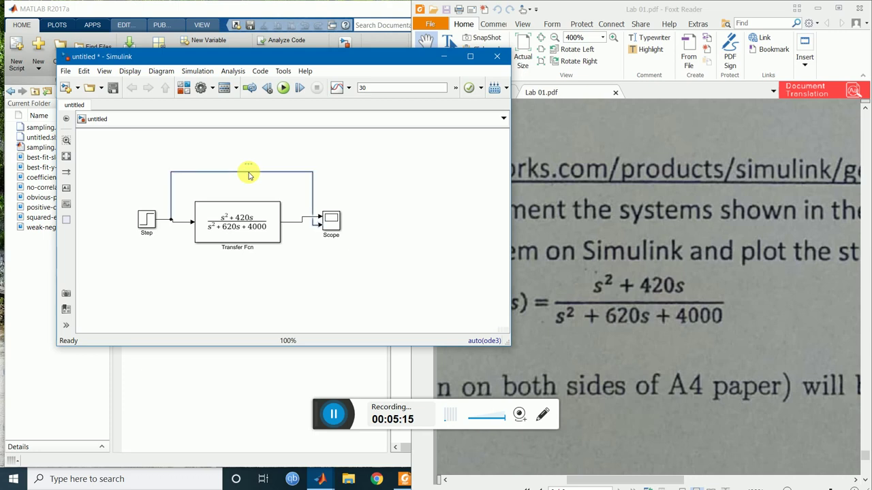
pyautogui.click(229, 179)
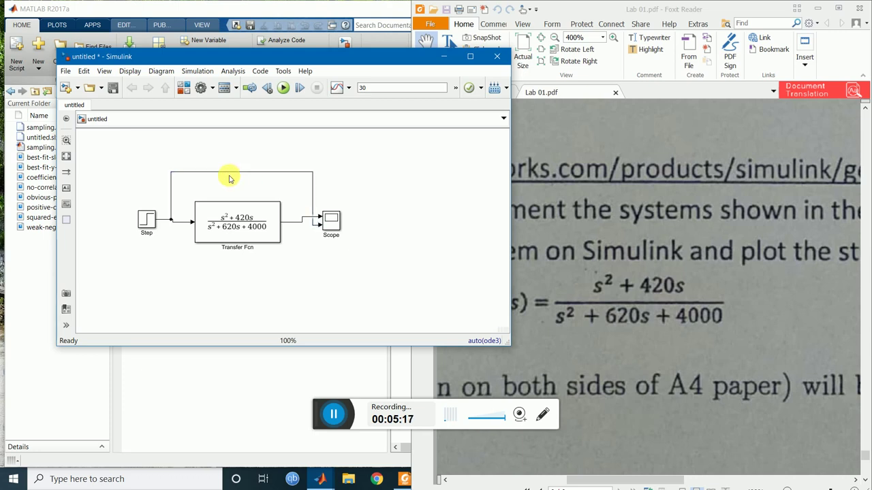
pyautogui.doubleClick(248, 175)
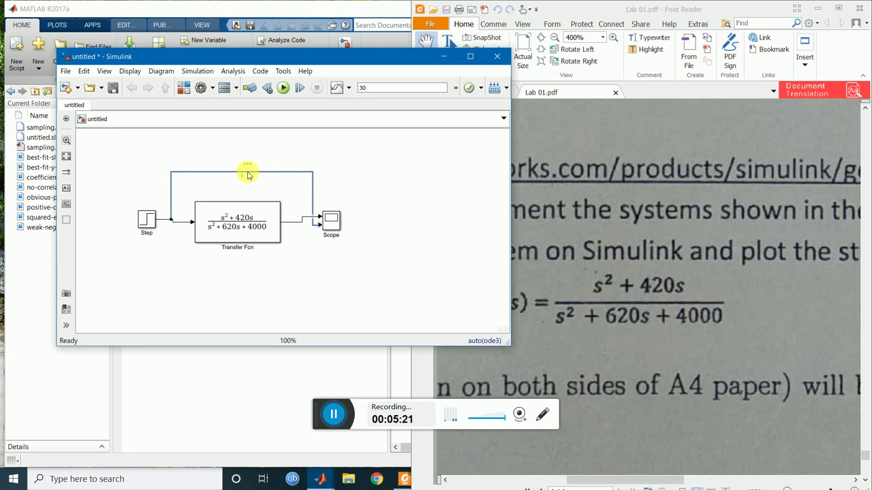
pyautogui.write('input')
pyautogui.click(266, 186)
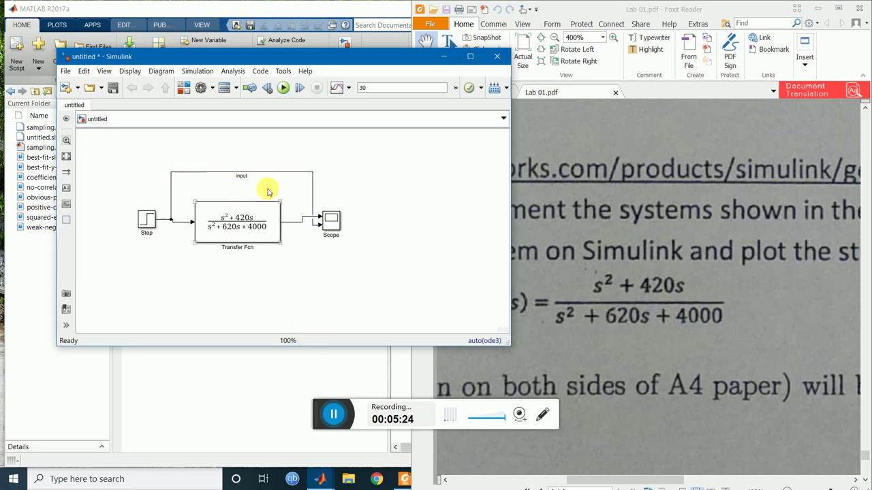
pyautogui.click(295, 226)
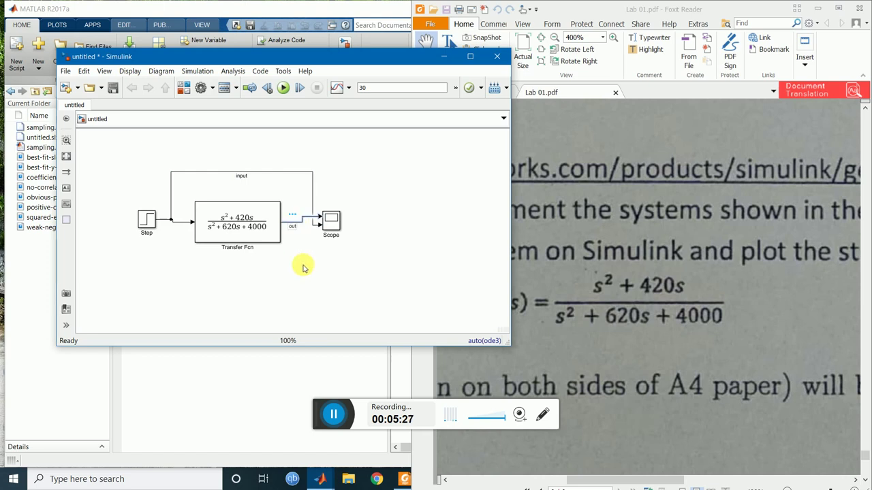
pyautogui.click(361, 291)
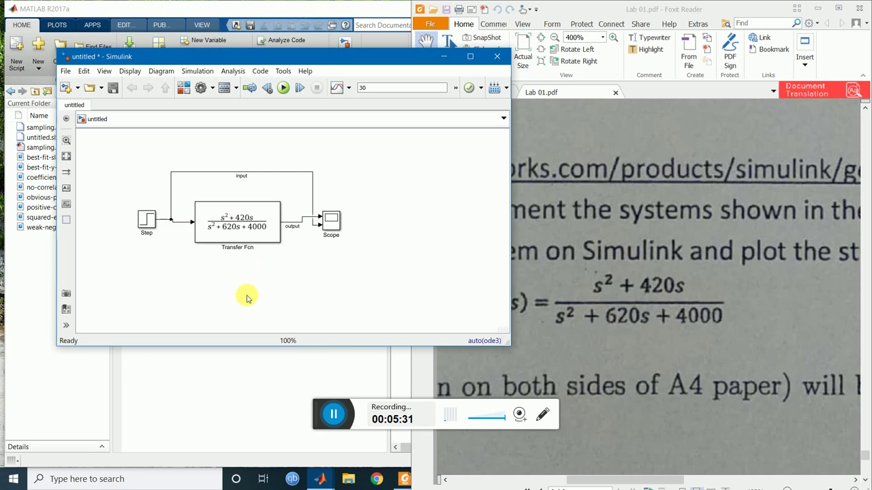
# - Run the simulation again and view the input and output signals in the maximized Scope window
pyautogui.click(283, 88)
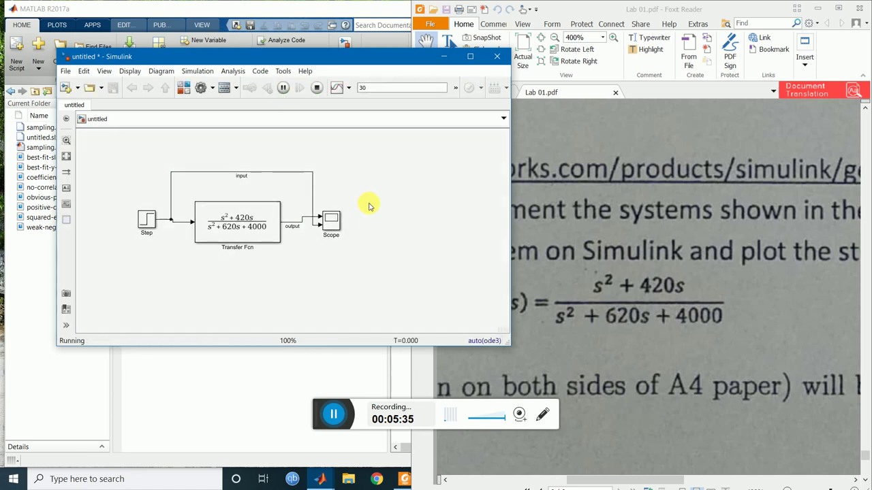
pyautogui.click(331, 231)
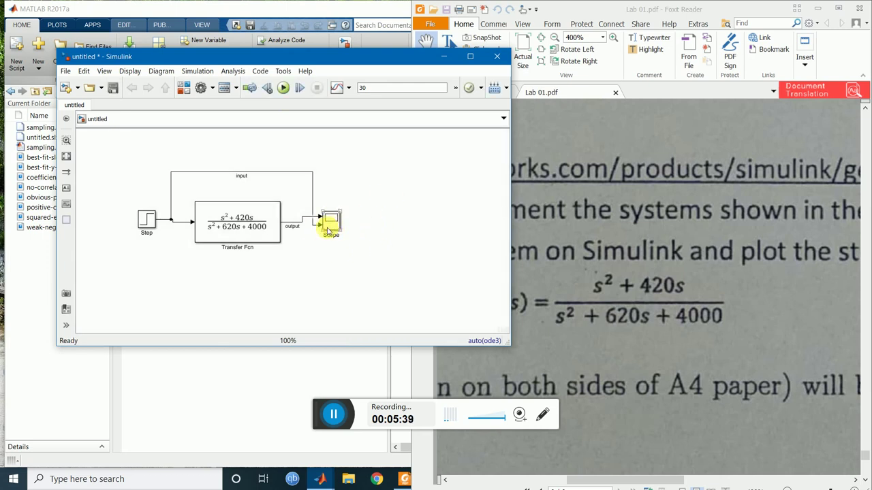
pyautogui.doubleClick(332, 228)
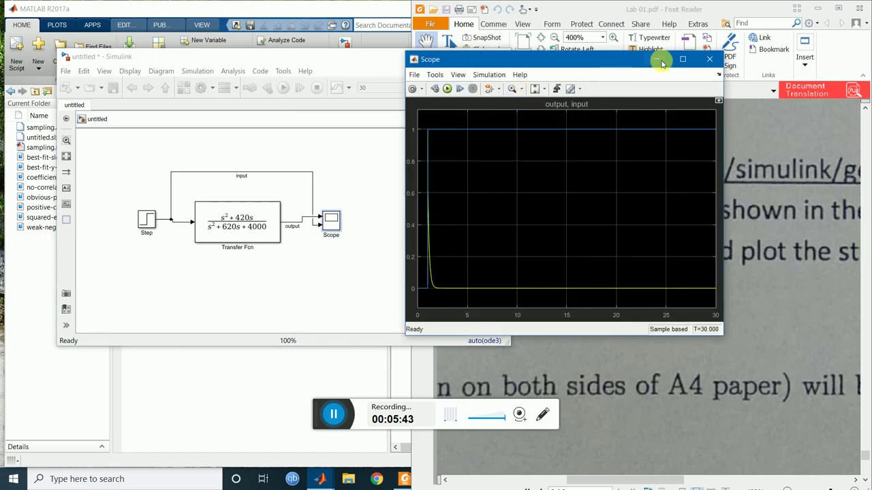
pyautogui.click(682, 58)
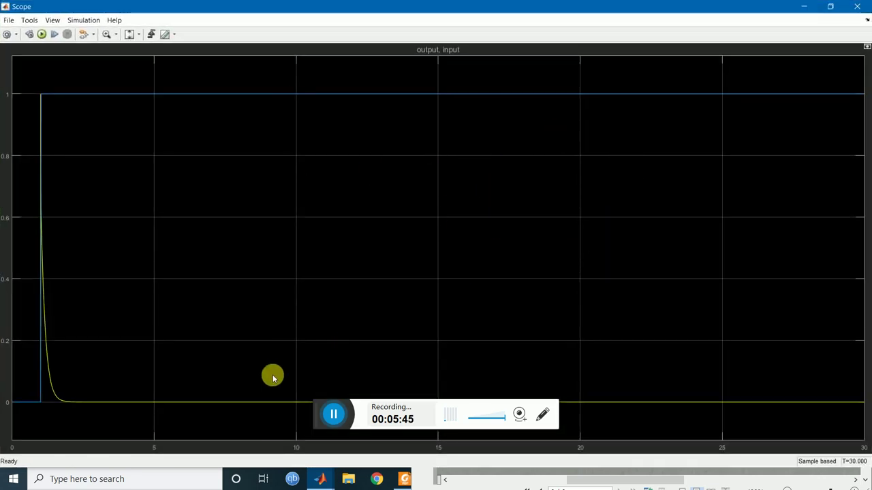
pyautogui.click(436, 410)
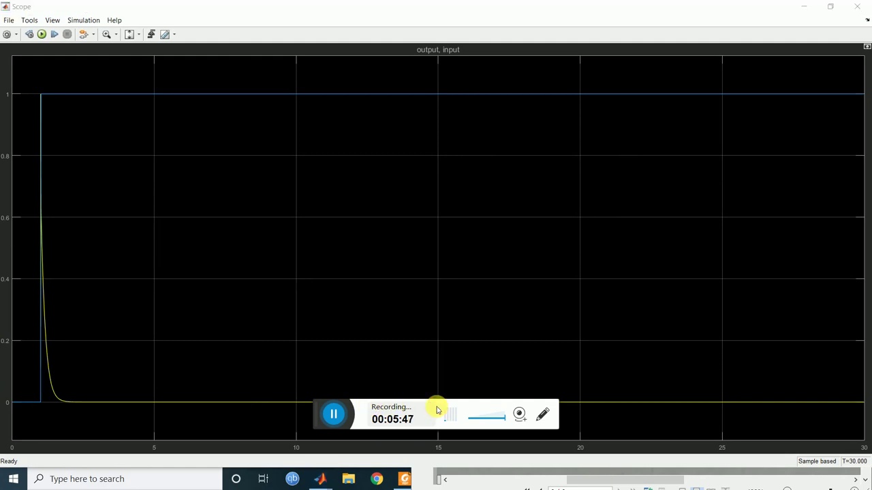
pyautogui.moveTo(318, 404); pyautogui.dragTo(316, 436)
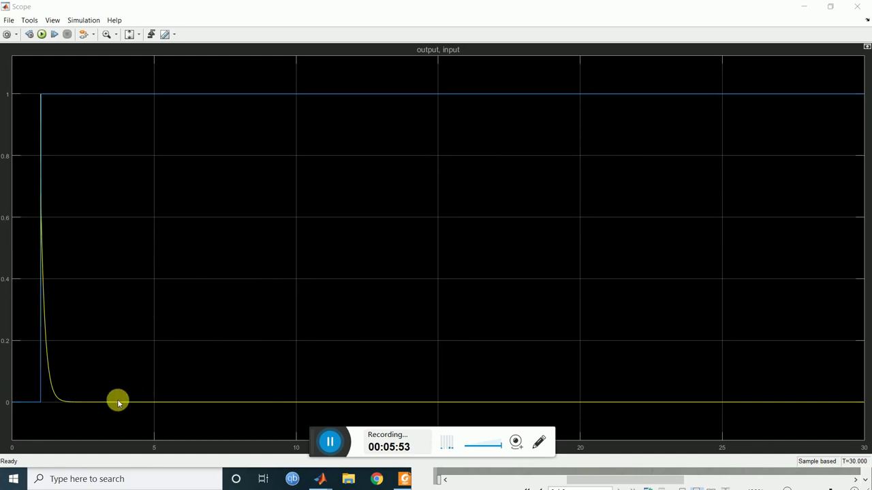
# - Show the legend in the Scope plot and change the output line's color to cyan
pyautogui.click(104, 92)
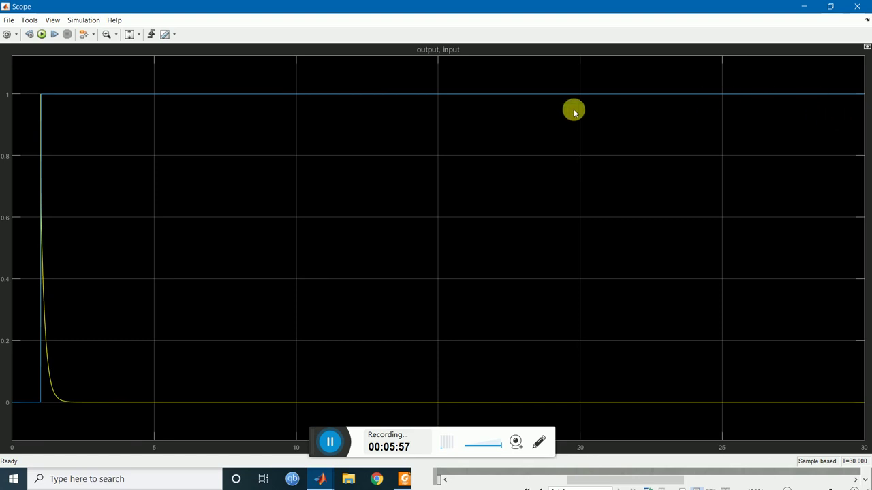
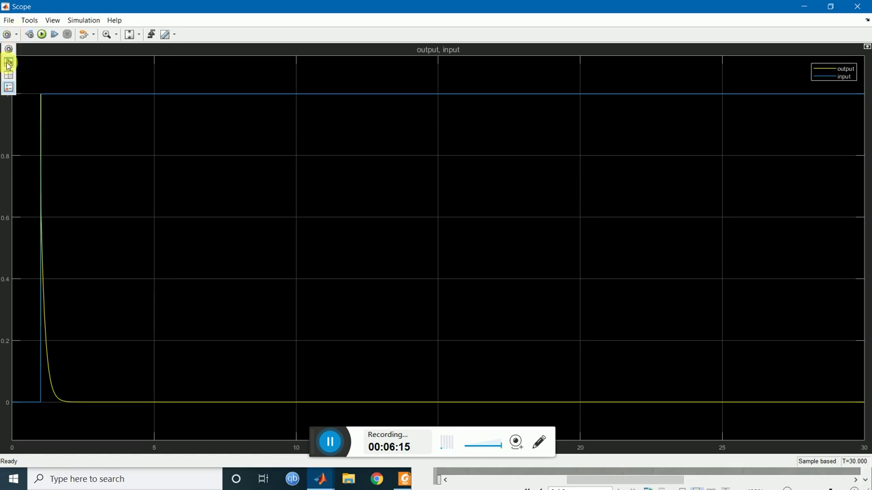
pyautogui.click(7, 62)
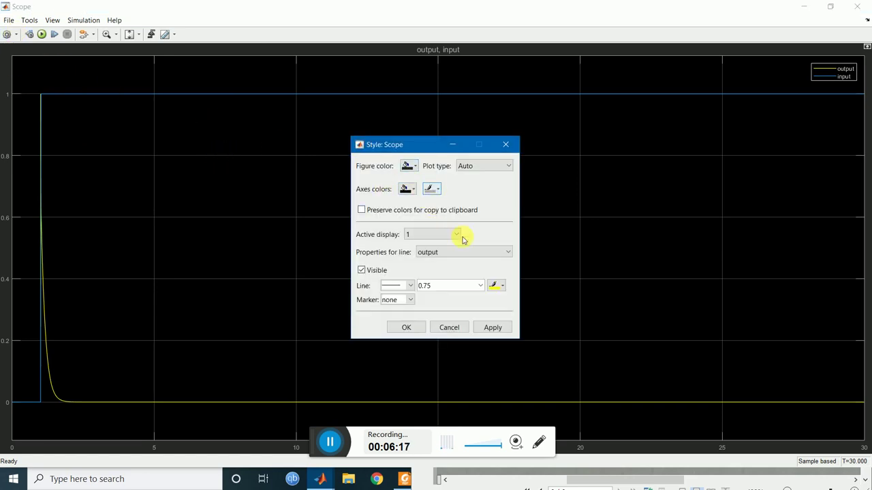
pyautogui.click(458, 252)
pyautogui.click(453, 261)
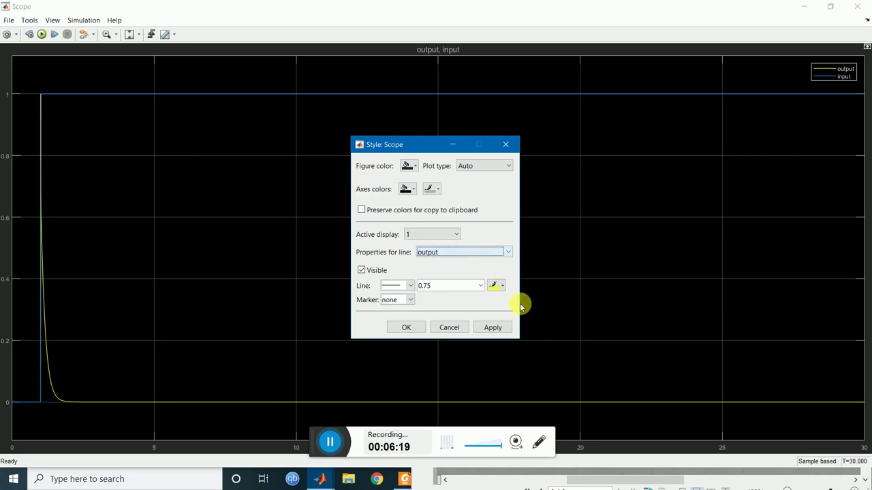
pyautogui.click(495, 286)
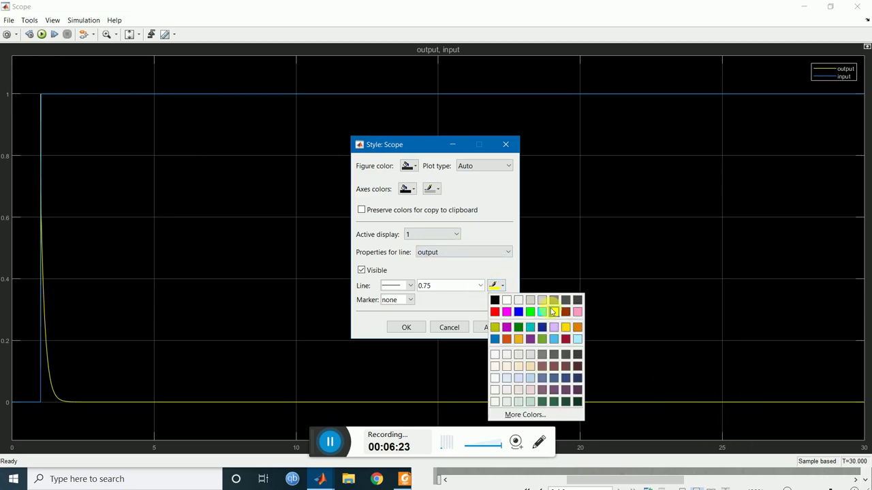
pyautogui.click(543, 313)
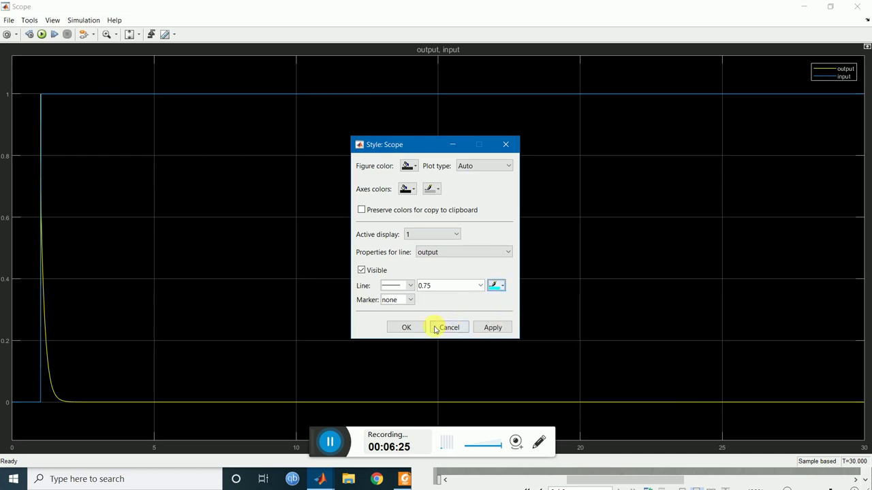
pyautogui.click(402, 329)
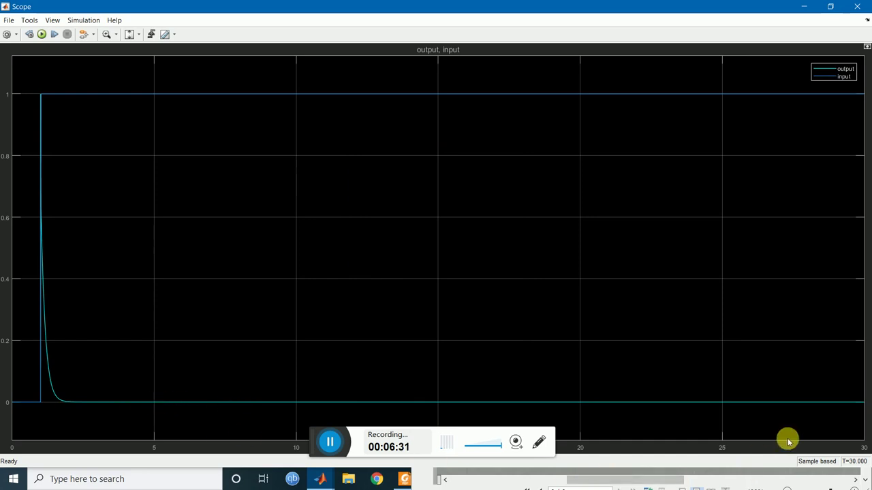
# - Style the input line in the Scope plot with a pink color and a line width of 2
pyautogui.click(14, 35)
pyautogui.click(11, 61)
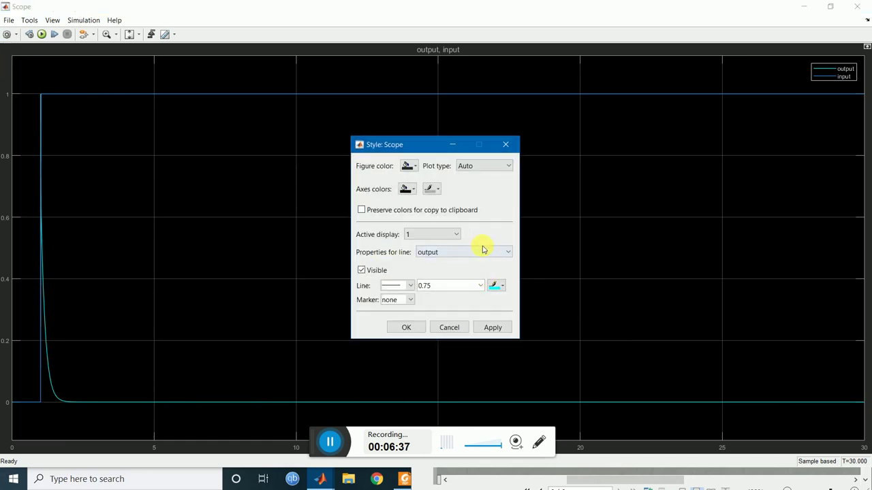
pyautogui.click(482, 250)
pyautogui.click(460, 274)
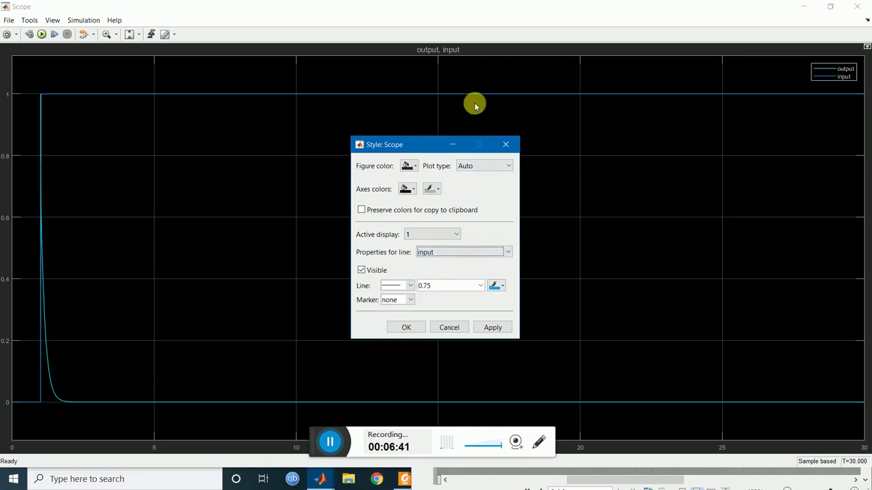
pyautogui.click(496, 286)
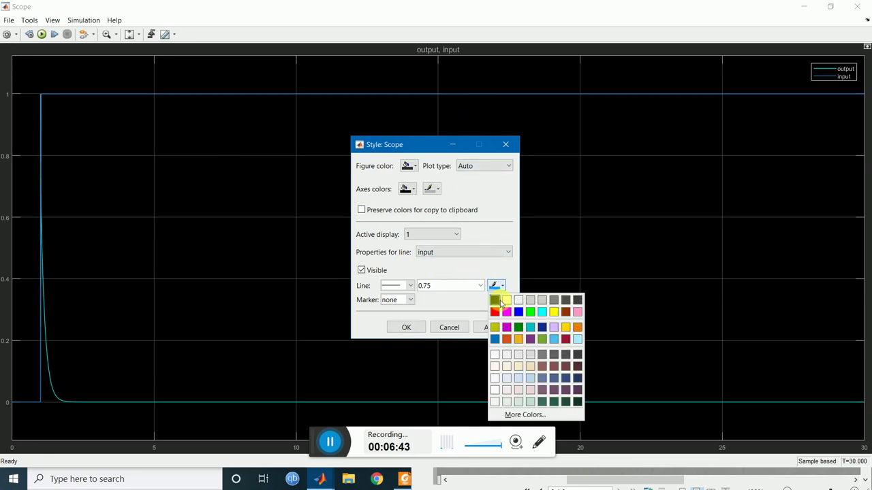
pyautogui.click(577, 312)
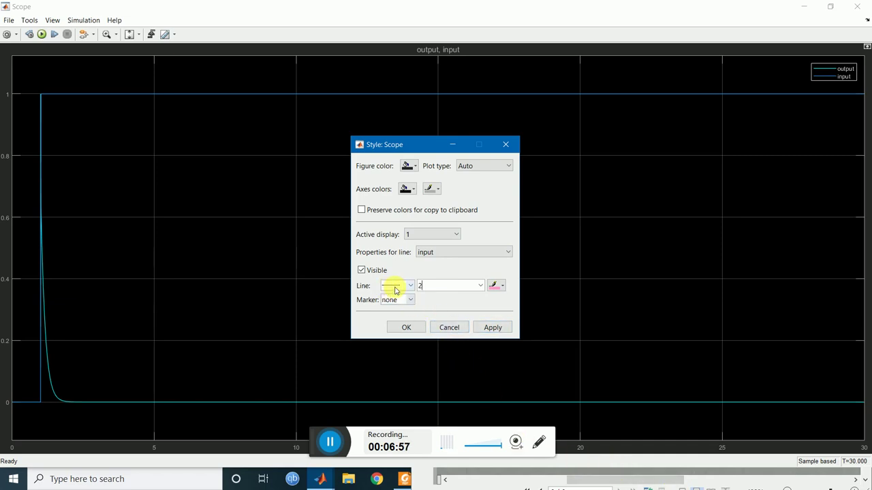
pyautogui.click(405, 328)
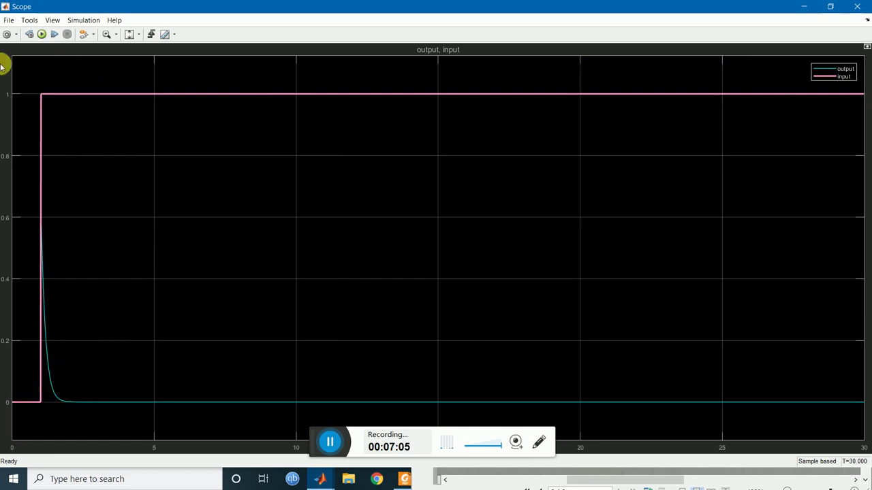
# - Change the output line's style in the Scope plot to dashed and apply it
pyautogui.click(16, 34)
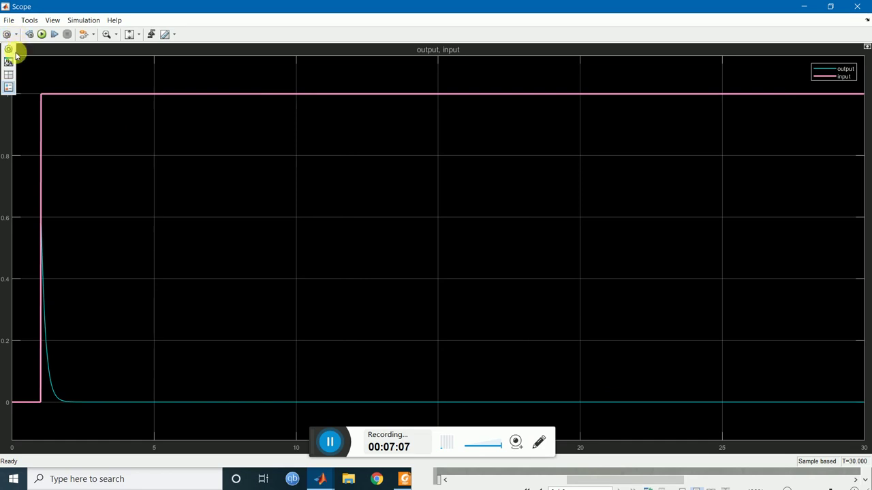
pyautogui.click(8, 61)
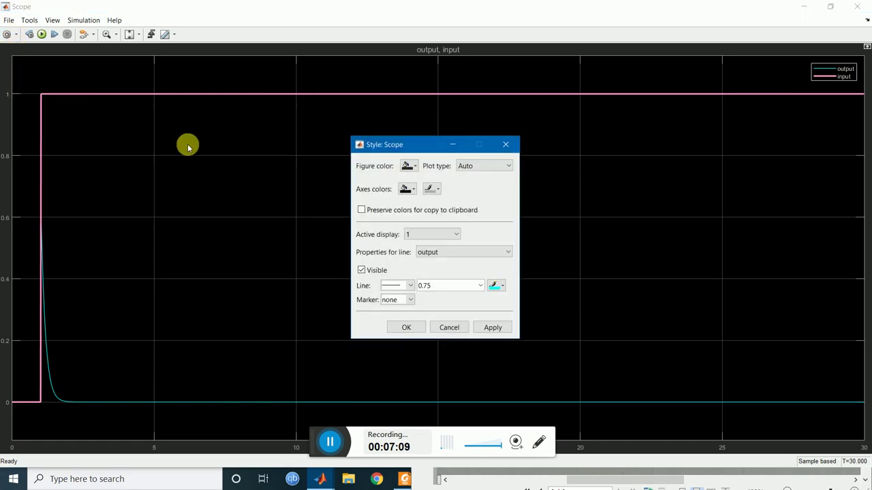
pyautogui.click(407, 285)
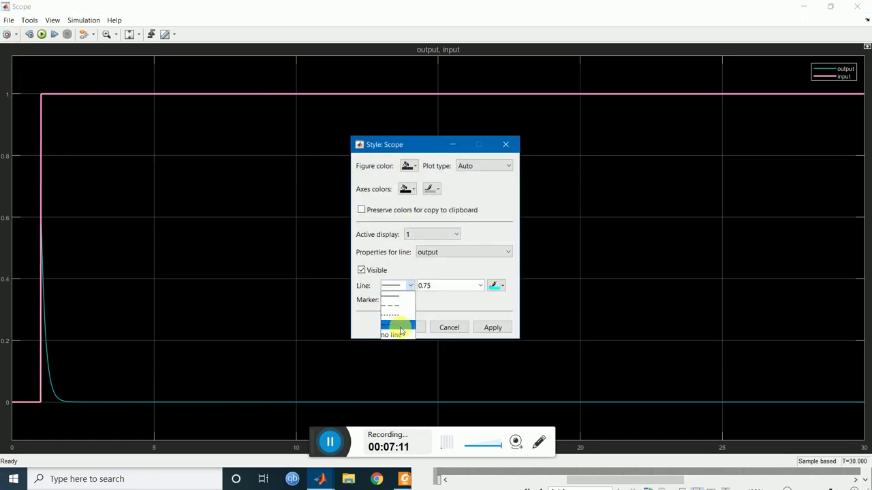
pyautogui.click(404, 326)
pyautogui.click(409, 286)
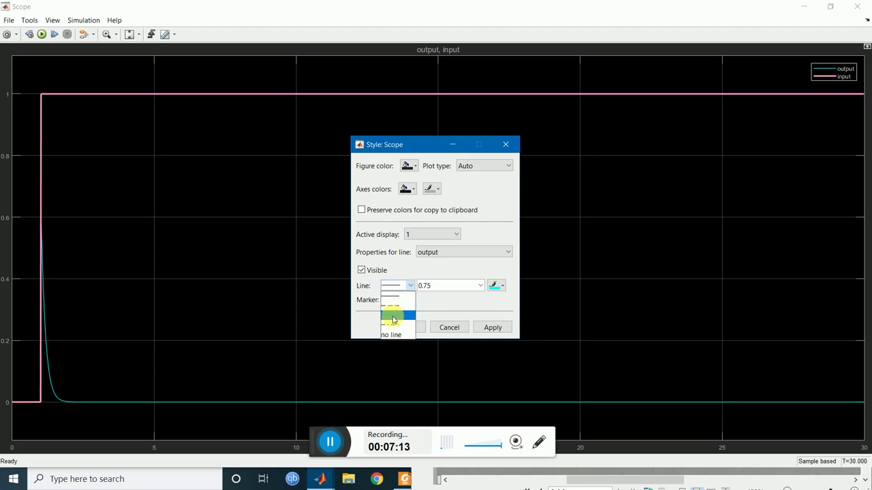
pyautogui.click(390, 306)
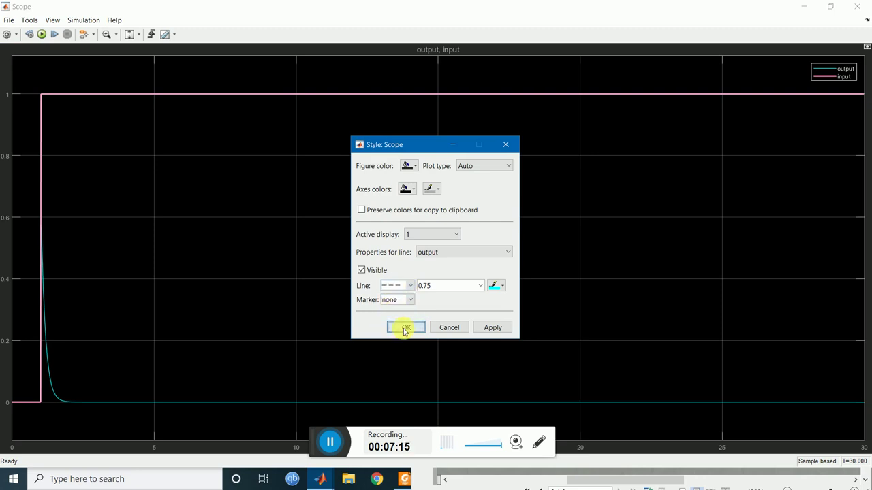
pyautogui.click(404, 328)
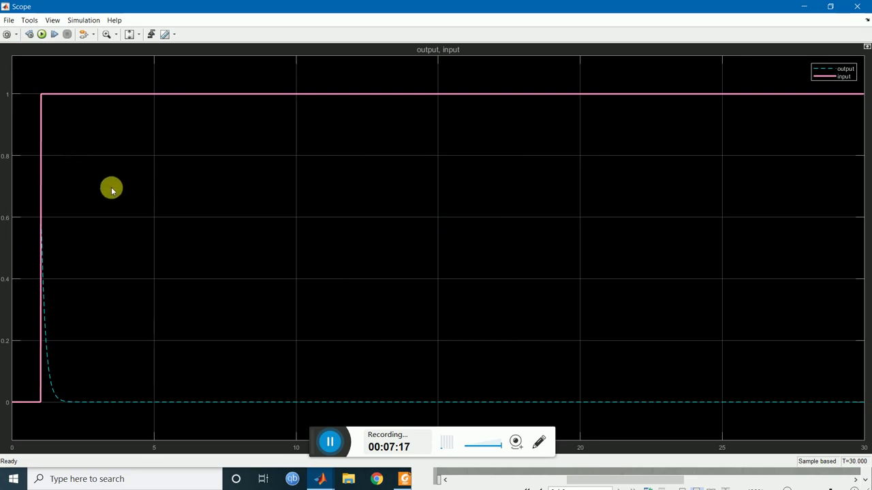